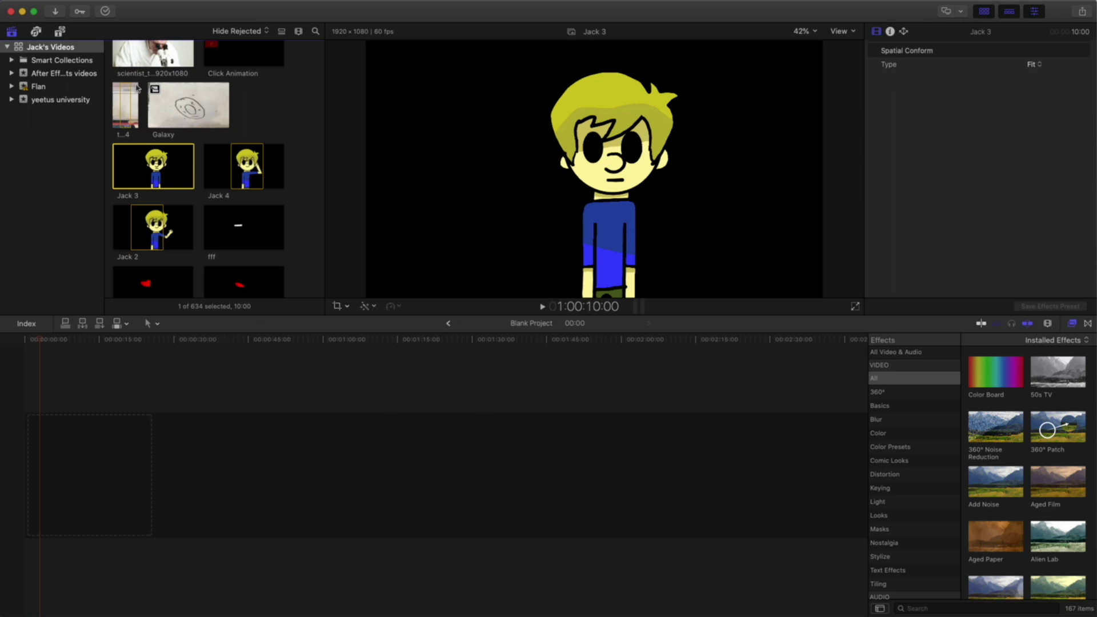
# Step: Create a new project named 'Rainbow Color Change'
pyautogui.click(98, 6)
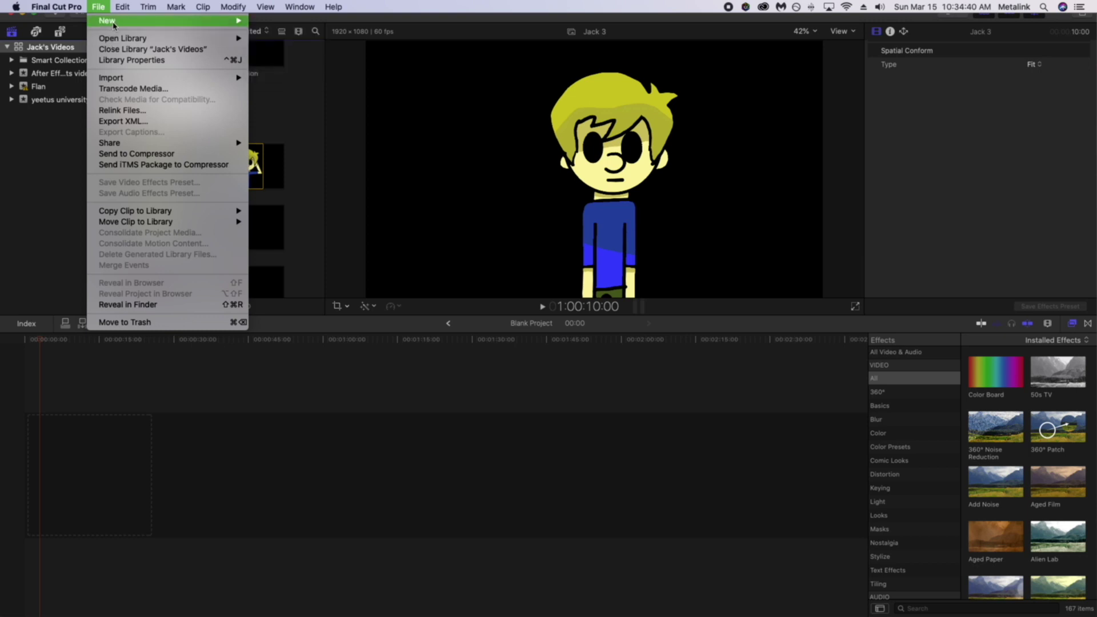
pyautogui.moveTo(114, 25)
pyautogui.click(268, 22)
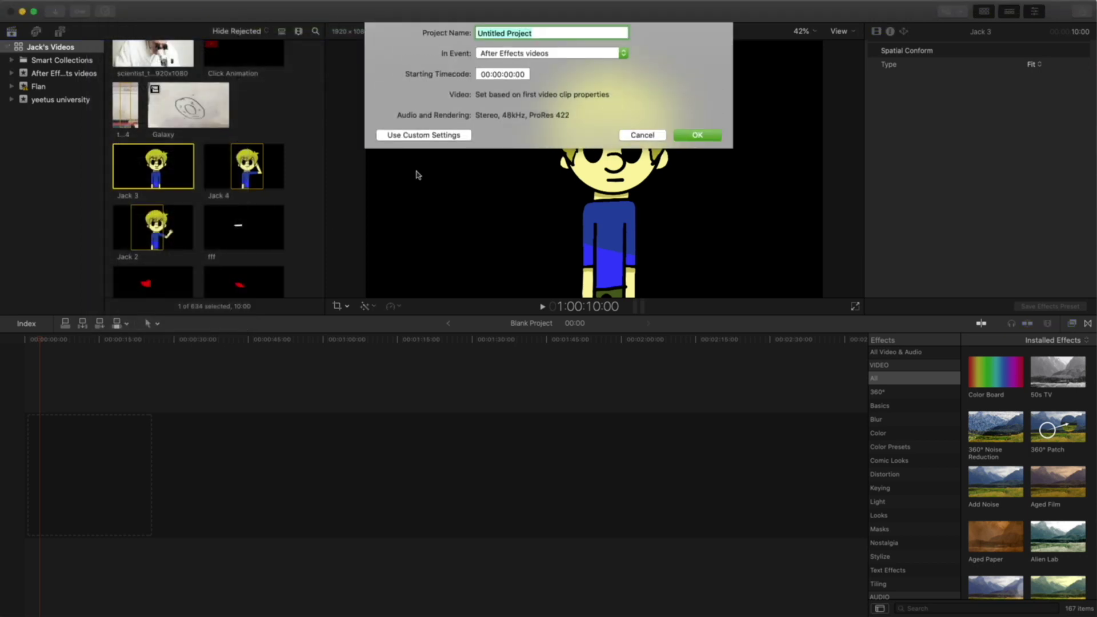
pyautogui.write('Rainbow Color Change')
pyautogui.press('Return')
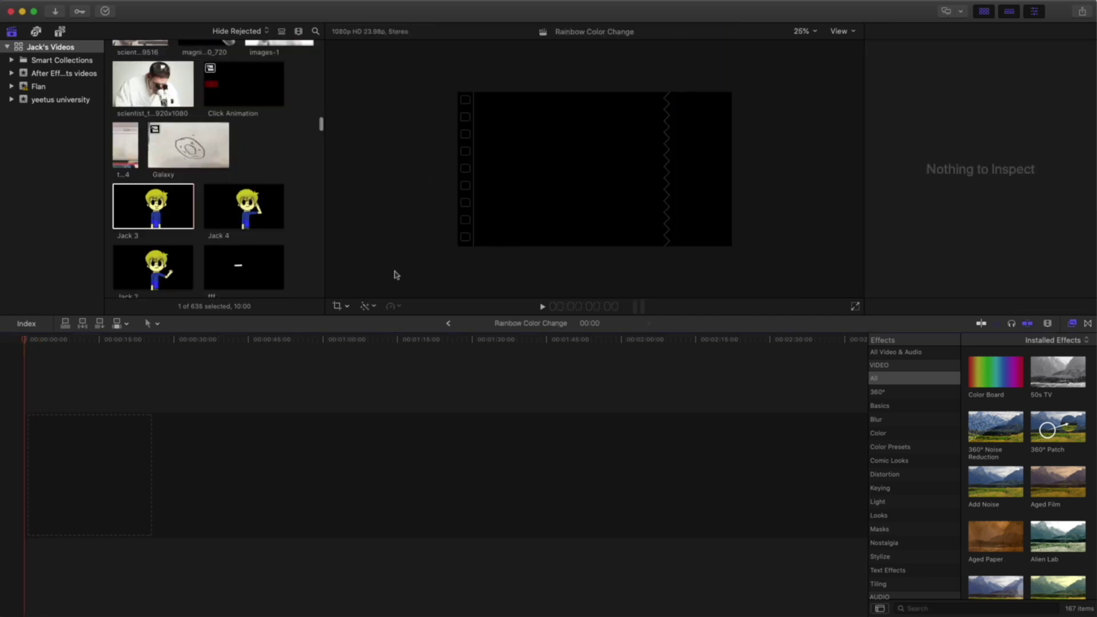
# Step: Add the Jack 3 clip to the timeline start, accepting its 1080p HD 23.98p video properties
pyautogui.moveTo(167, 213); pyautogui.dragTo(105, 443)
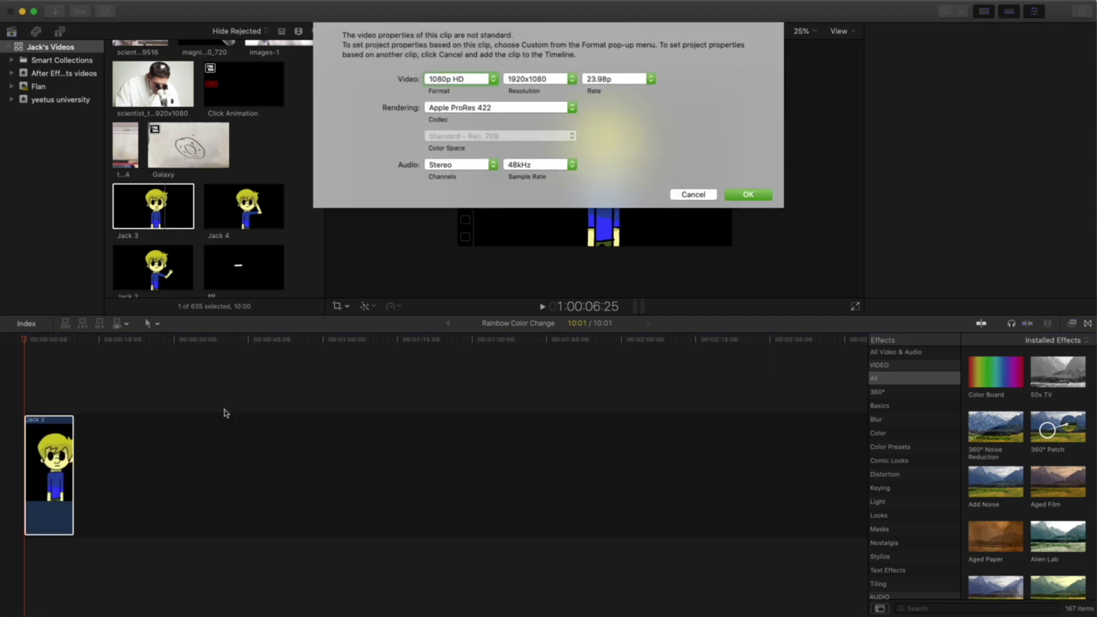
pyautogui.click(743, 194)
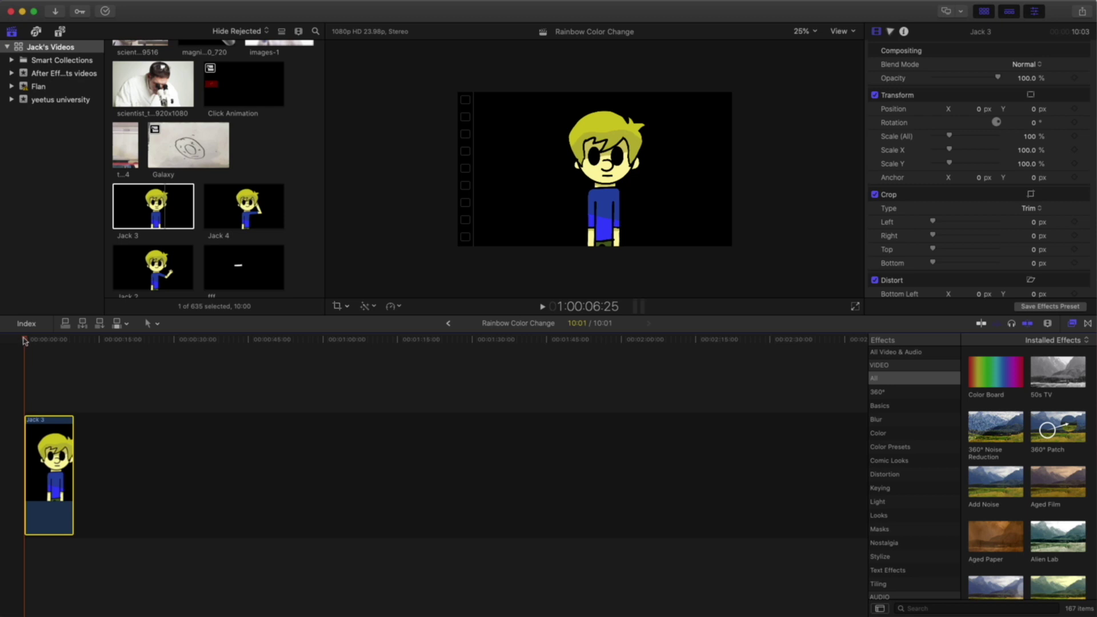
pyautogui.click(71, 342)
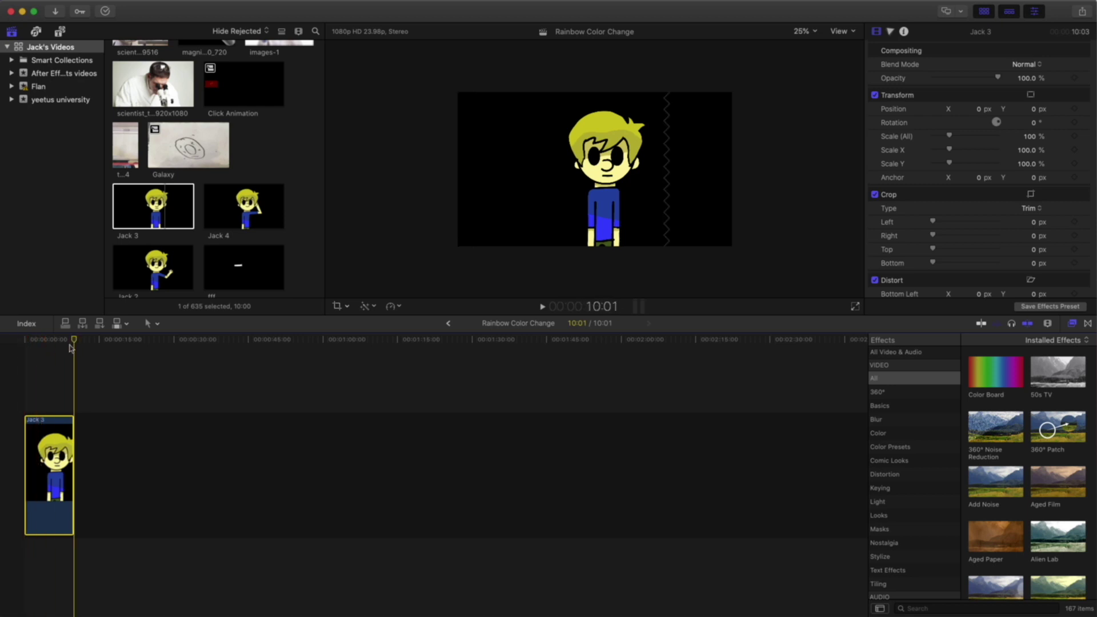
pyautogui.click(31, 353)
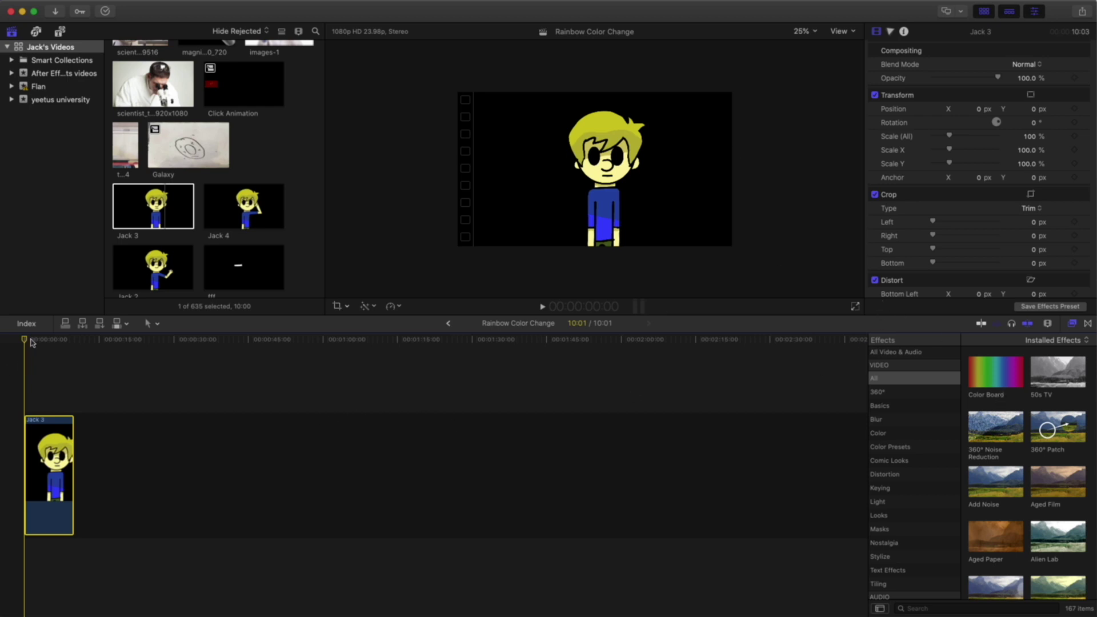
# Step: Scrub through the Jack 3 clip to preview it
pyautogui.moveTo(26, 342)
pyautogui.mouseDown()
pyautogui.moveTo(45, 340)
pyautogui.moveTo(24, 344)
pyautogui.mouseUp()
pyautogui.scroll(-5, 1031, 528)
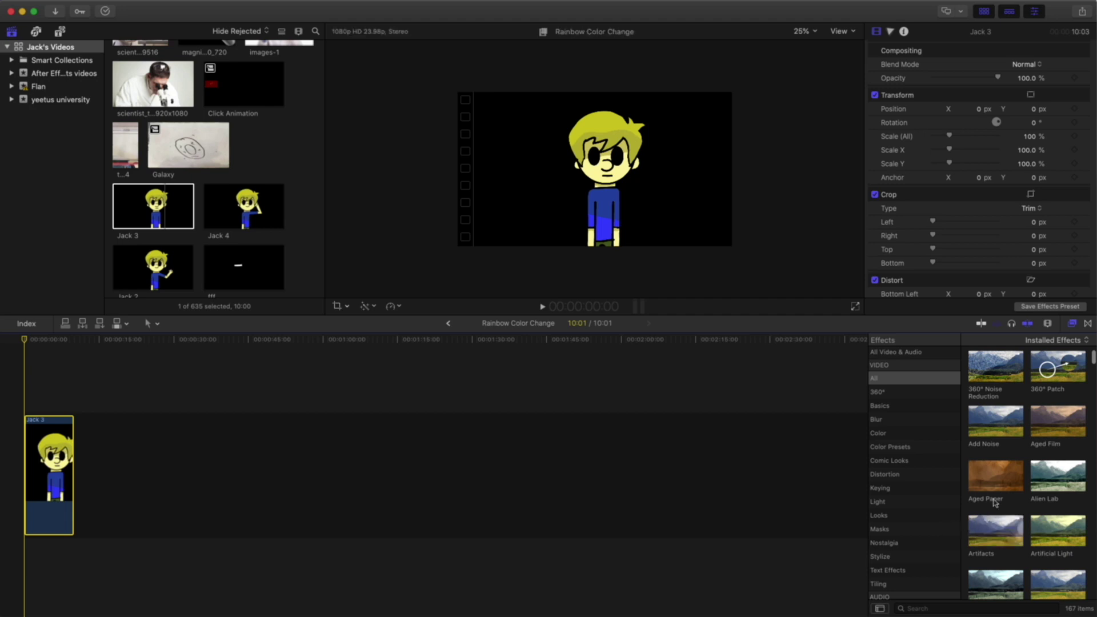
pyautogui.scroll(-2, 994, 485)
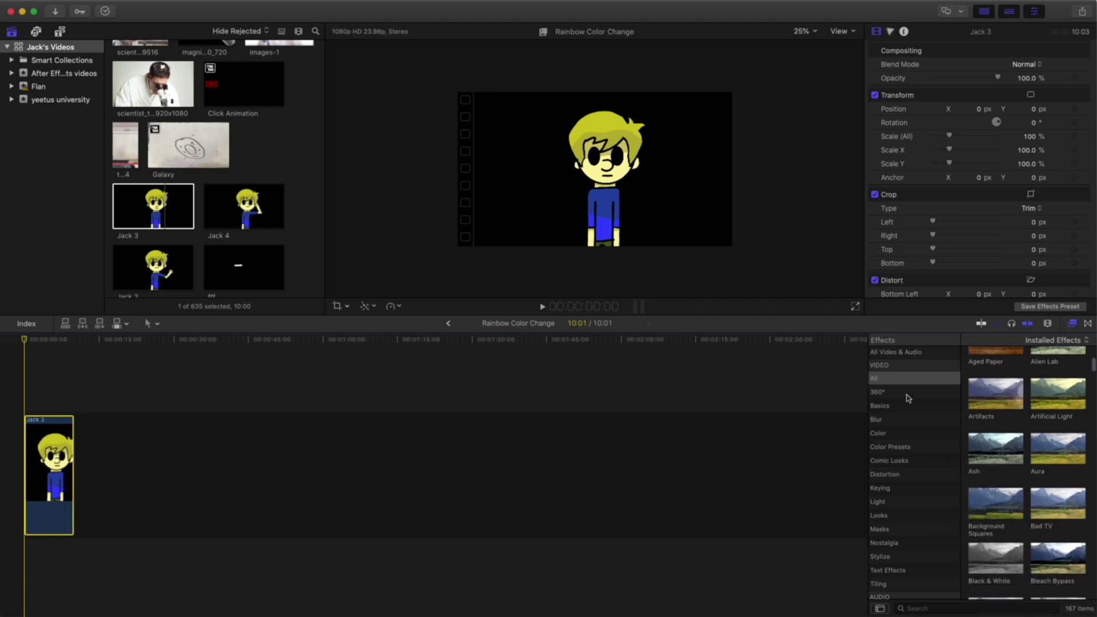
pyautogui.scroll(1, 909, 400)
# Step: Search the Effects browser for 'hue' to show the Hue/Saturation effects
pyautogui.click(1088, 323)
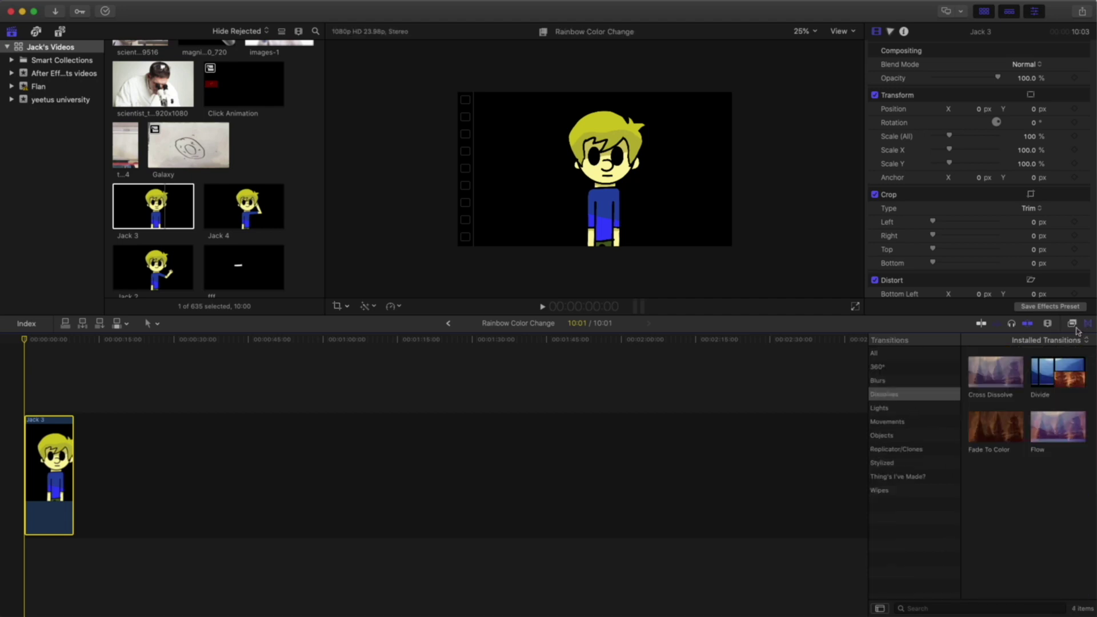
pyautogui.click(1072, 324)
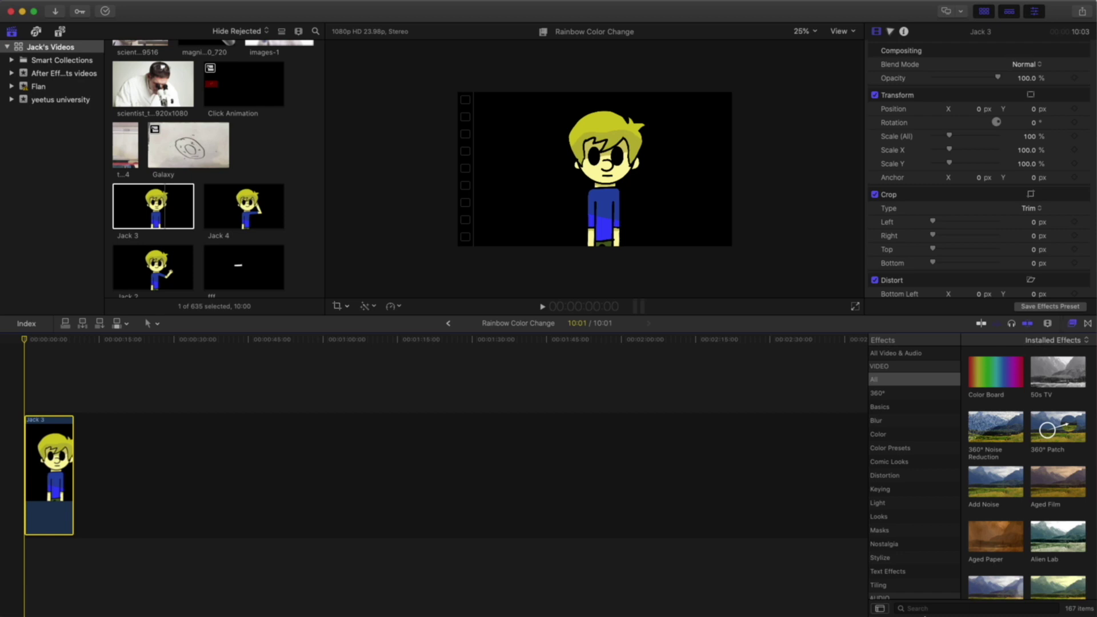
pyautogui.click(930, 607)
pyautogui.write('hue')
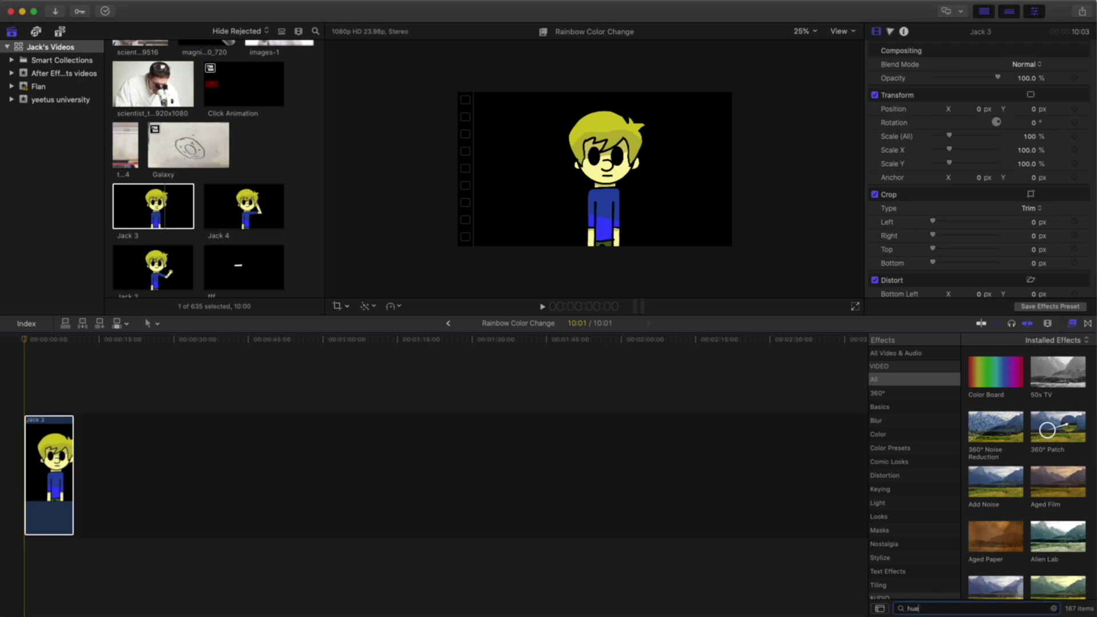
pyautogui.moveTo(995, 375)
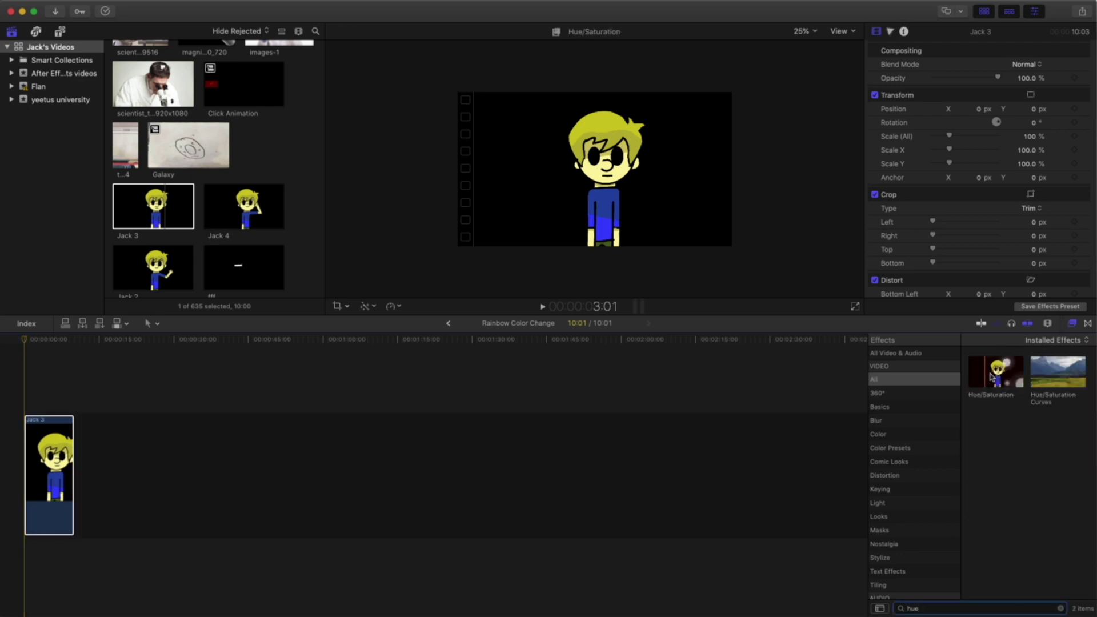
# Step: Apply Hue/Saturation to Jack 3 and turn its Hue dial to 360° to test colours
pyautogui.moveTo(997, 377); pyautogui.dragTo(43, 480)
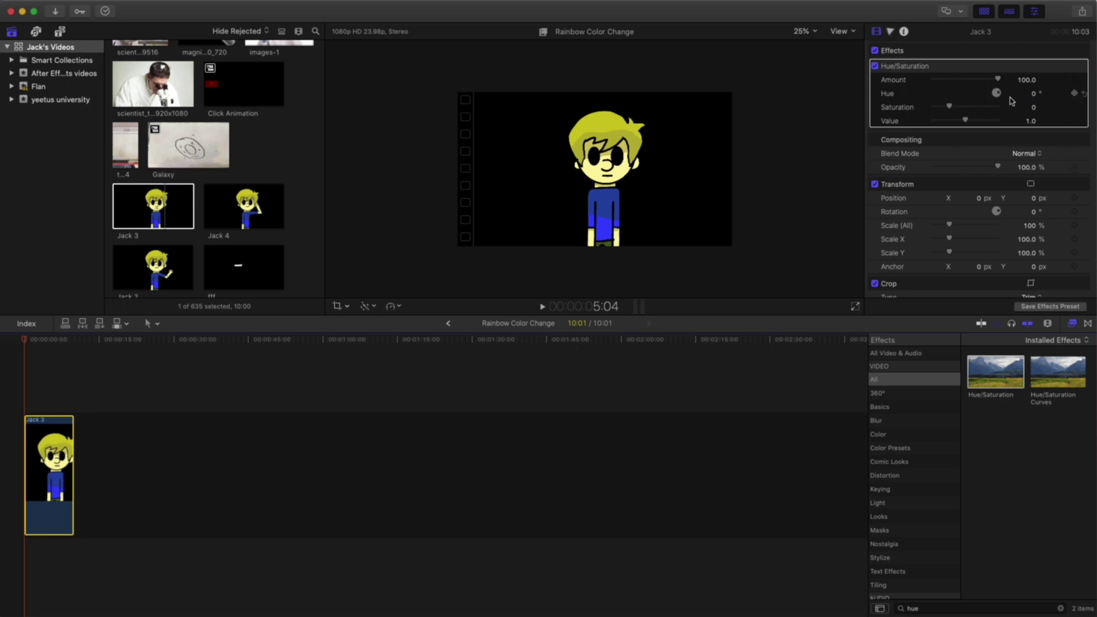
pyautogui.moveTo(997, 93)
pyautogui.mouseDown()
pyautogui.moveTo(988, 125)
pyautogui.moveTo(1001, 67)
pyautogui.moveTo(1020, 97)
pyautogui.moveTo(1006, 77)
pyautogui.moveTo(959, 87)
pyautogui.moveTo(994, 97)
pyautogui.moveTo(960, 111)
pyautogui.moveTo(869, 98)
pyautogui.moveTo(982, 184)
pyautogui.moveTo(1012, 91)
pyautogui.moveTo(1030, 71)
pyautogui.moveTo(961, 133)
pyautogui.moveTo(952, 74)
pyautogui.moveTo(1005, 120)
pyautogui.moveTo(927, 98)
pyautogui.moveTo(994, 122)
pyautogui.moveTo(981, 96)
pyautogui.mouseUp()
pyautogui.moveTo(996, 93); pyautogui.dragTo(974, 98)
pyautogui.moveTo(1080, 101)
# Step: Keyframe Hue at 360° at the clip start and at 0° around 3:21
pyautogui.click(1074, 94)
pyautogui.moveTo(24, 341); pyautogui.dragTo(44, 341)
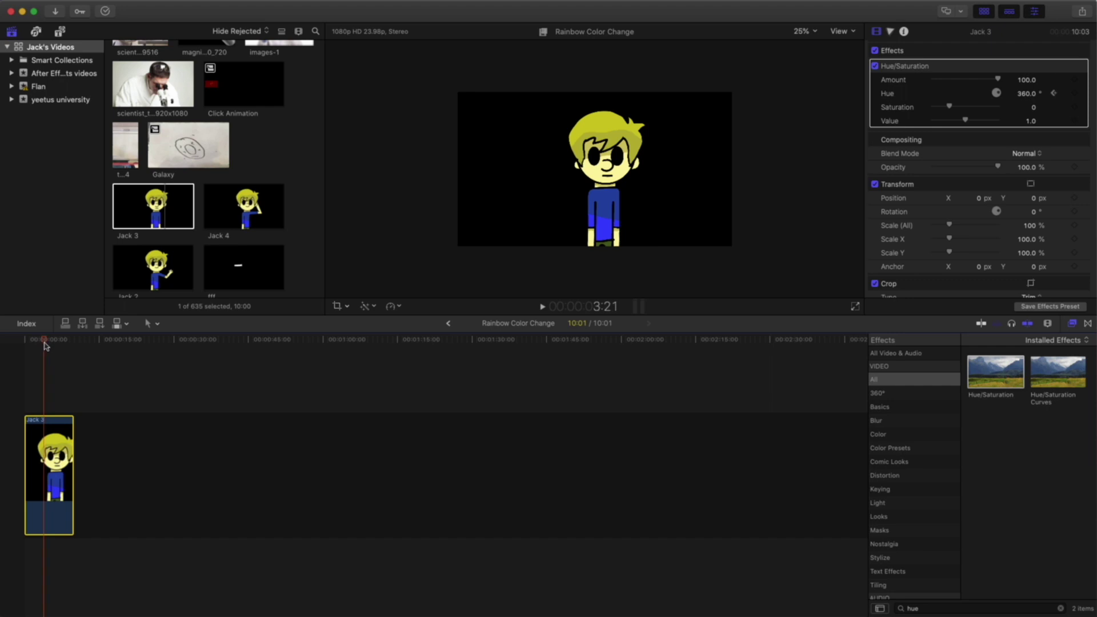
pyautogui.click(1026, 94)
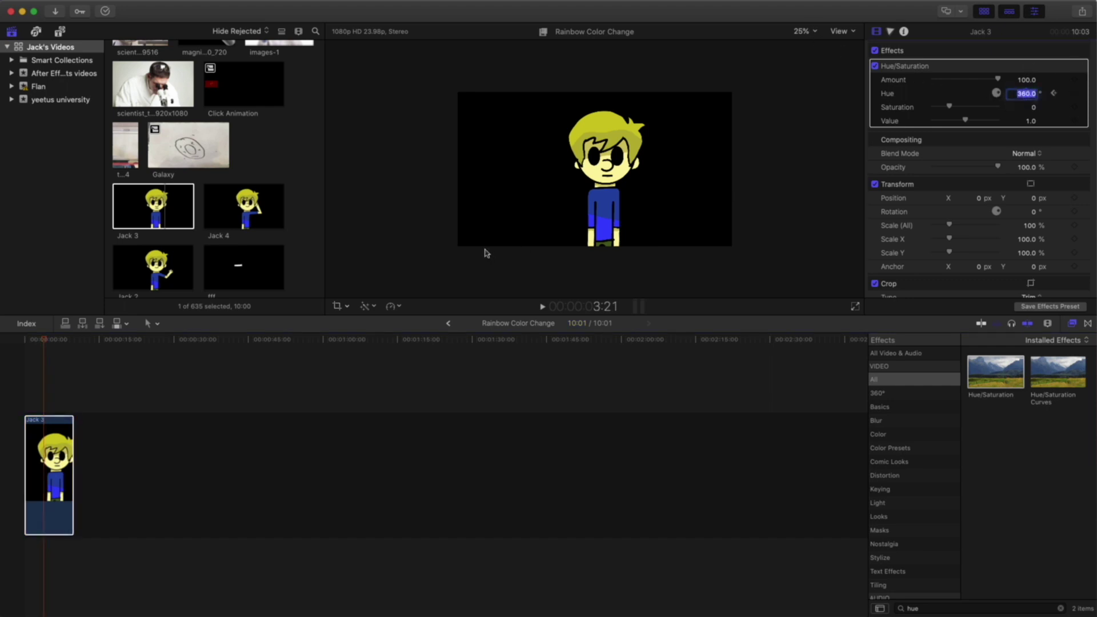
pyautogui.write('0')
pyautogui.press('Return')
# Step: Play the clip from the start twice to check the colour cycling
pyautogui.moveTo(47, 342); pyautogui.dragTo(26, 343)
pyautogui.press('space')
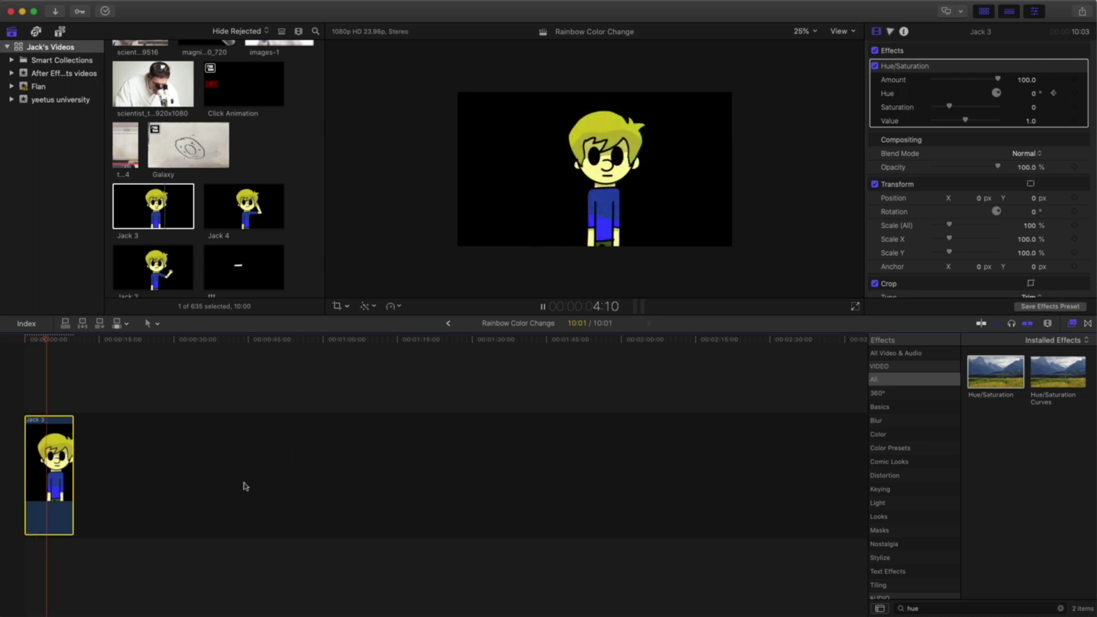
pyautogui.press('space')
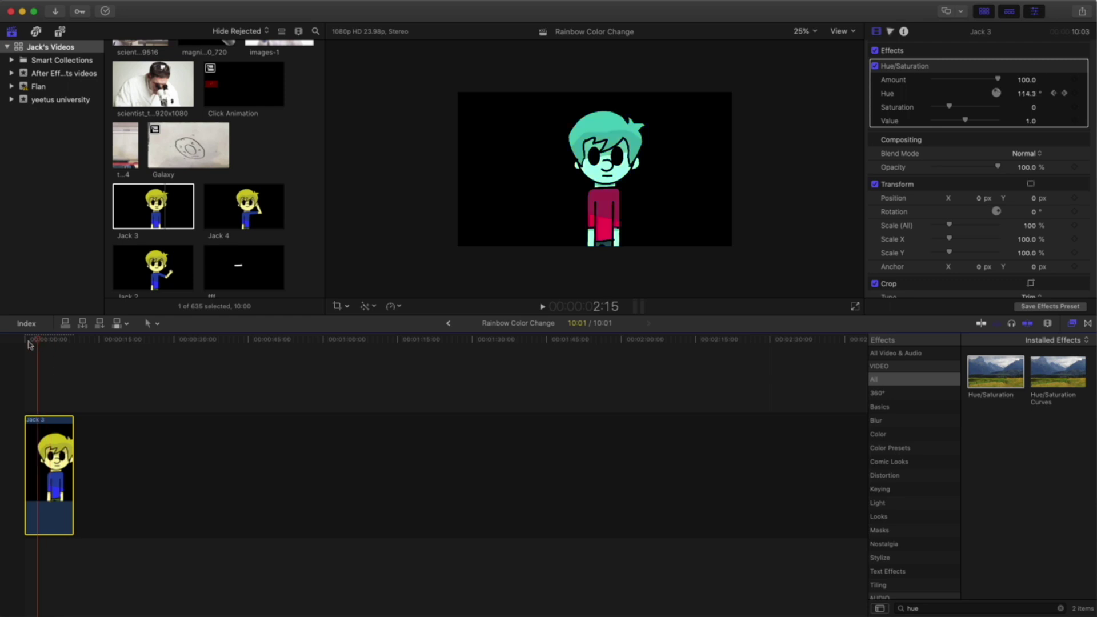
pyautogui.press('Home')
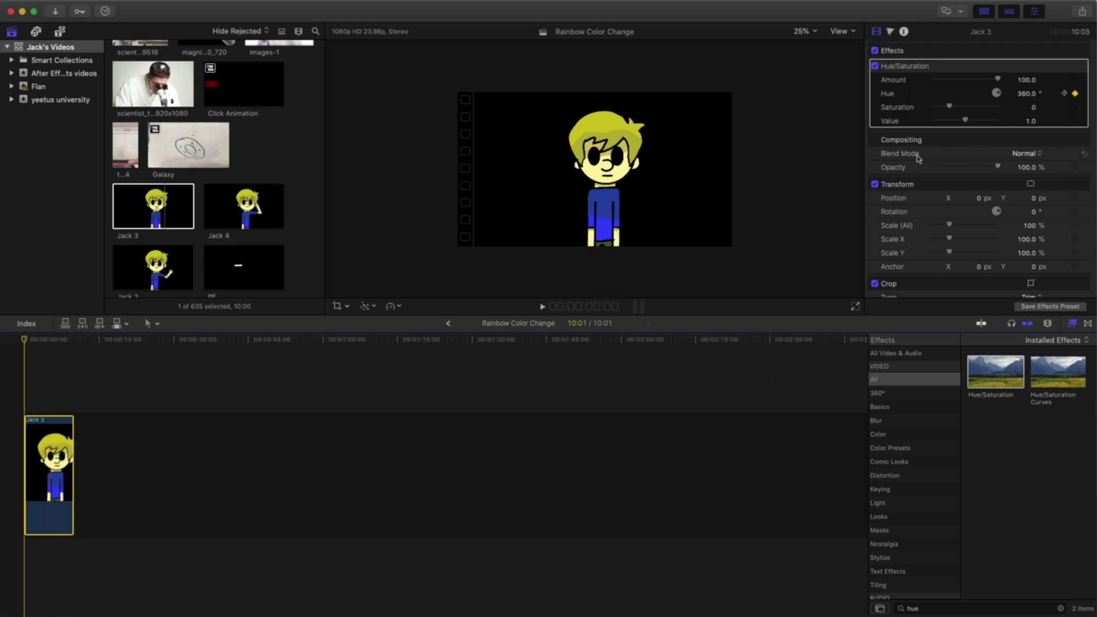
pyautogui.press('space')
pyautogui.press('Home')
# Step: Try pasting a Jack 3 copy at 16 seconds and stacking it, then undo those edits
pyautogui.click(105, 483)
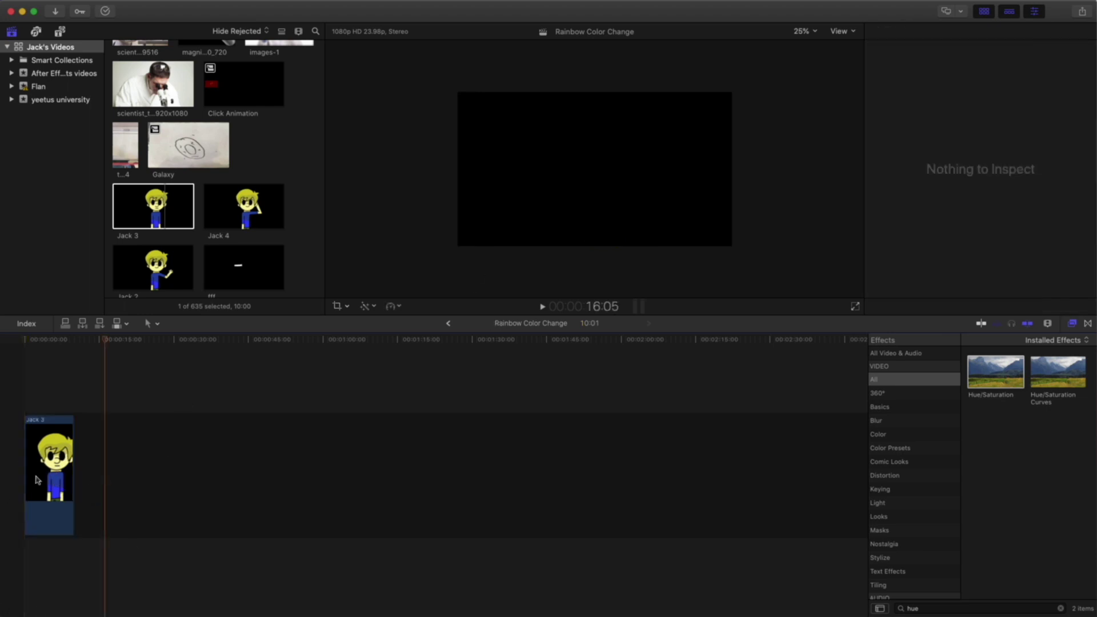
pyautogui.click(49, 474)
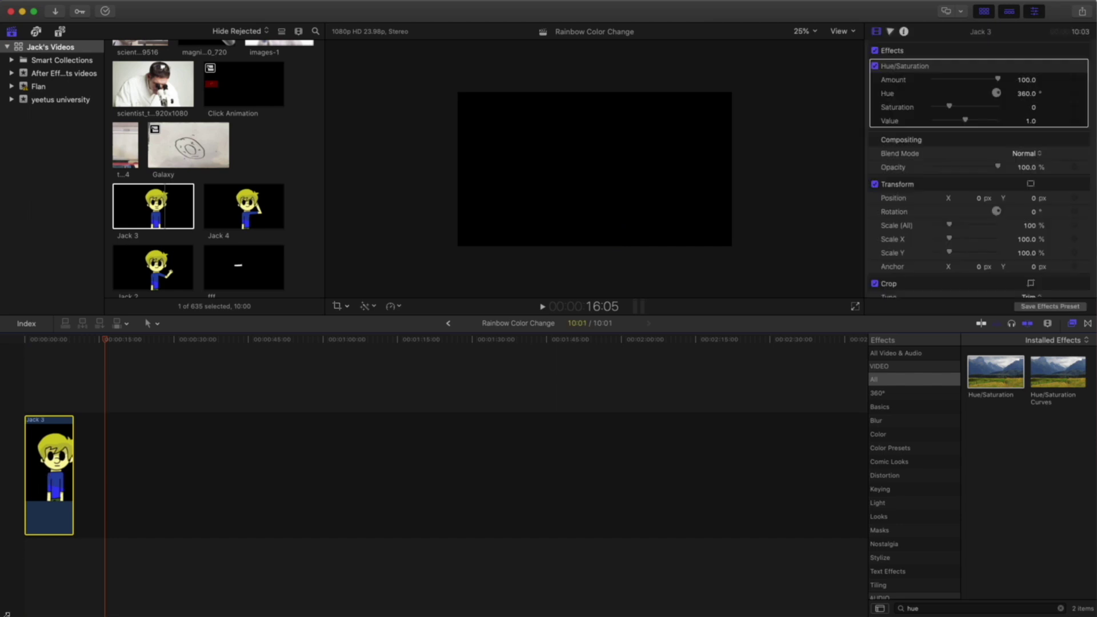
pyautogui.press('super+v')
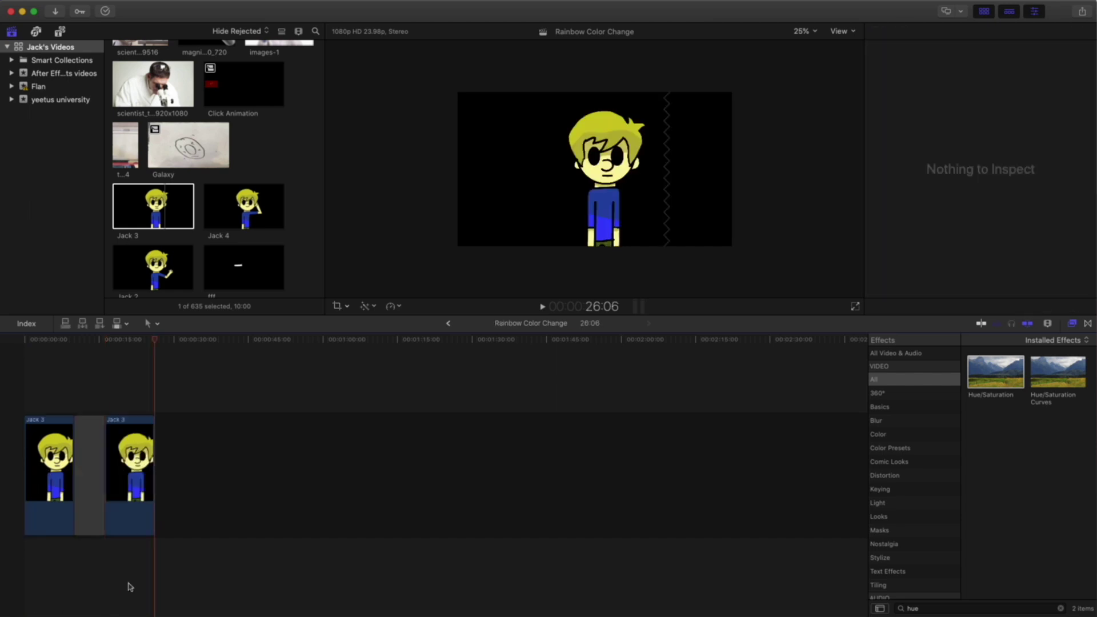
pyautogui.click(96, 445)
pyautogui.press('Delete')
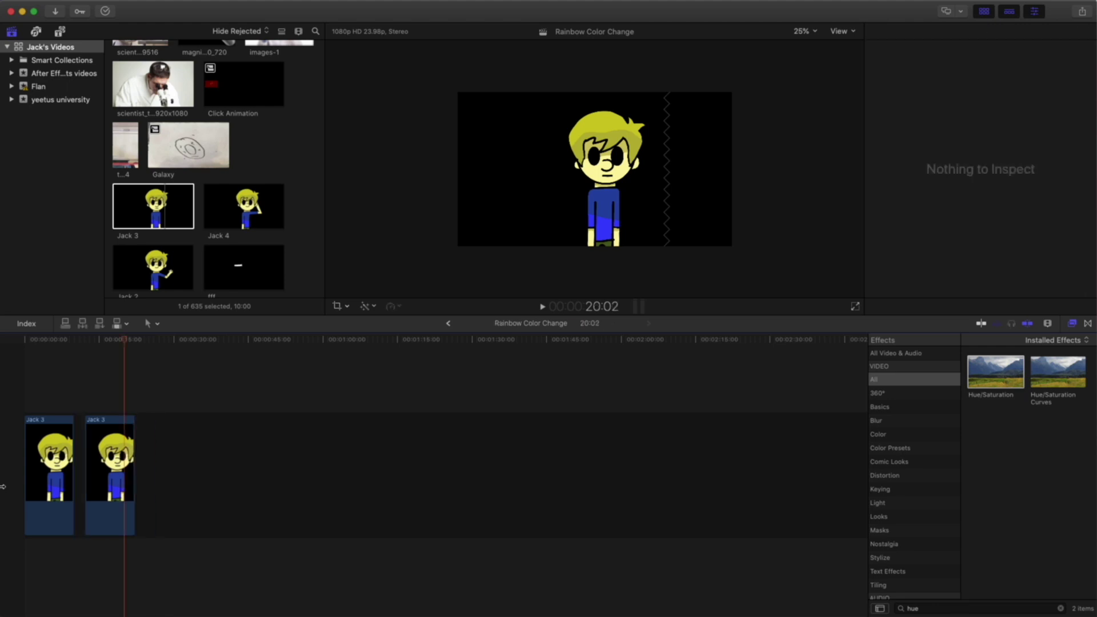
pyautogui.moveTo(92, 457); pyautogui.dragTo(41, 372)
pyautogui.press('super+z')
pyautogui.press('super+z')
pyautogui.press('super+z')
pyautogui.press('super+z')
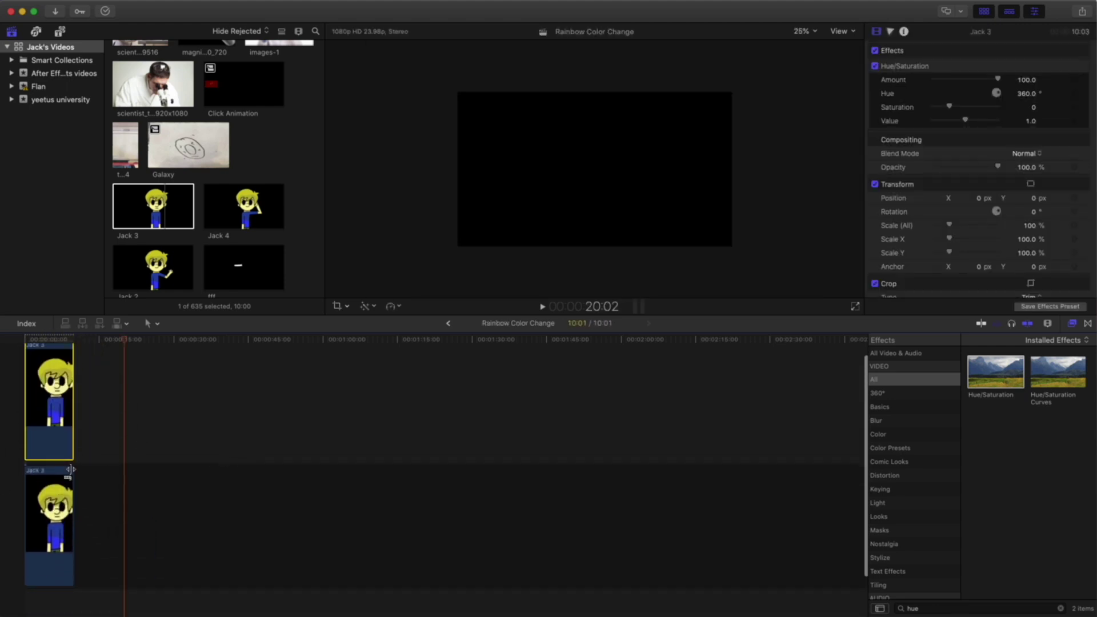
# Step: Option-drag the original Jack 3 clip upward to stack a duplicate above it at 00:00
pyautogui.click(66, 470)
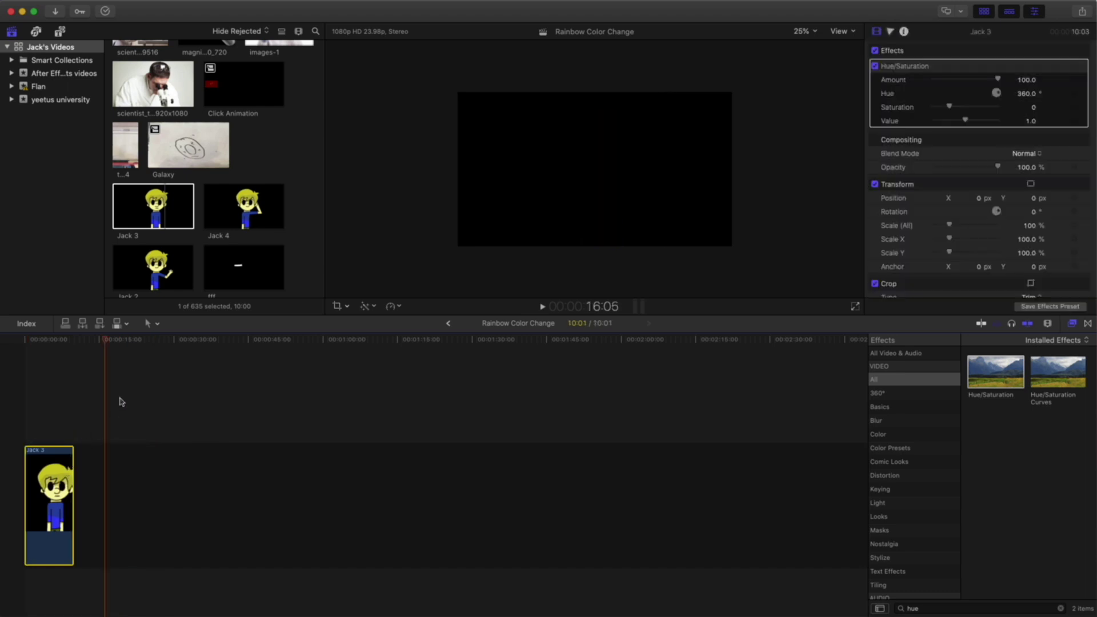
pyautogui.moveTo(109, 343); pyautogui.dragTo(26, 356)
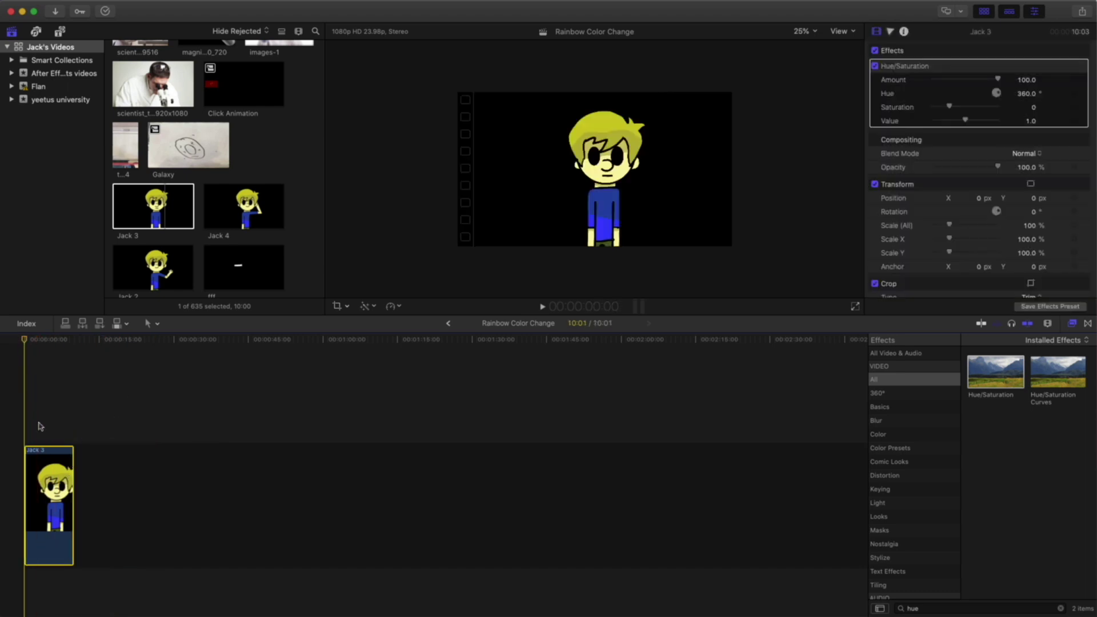
pyautogui.moveTo(49, 491); pyautogui.dragTo(54, 371)
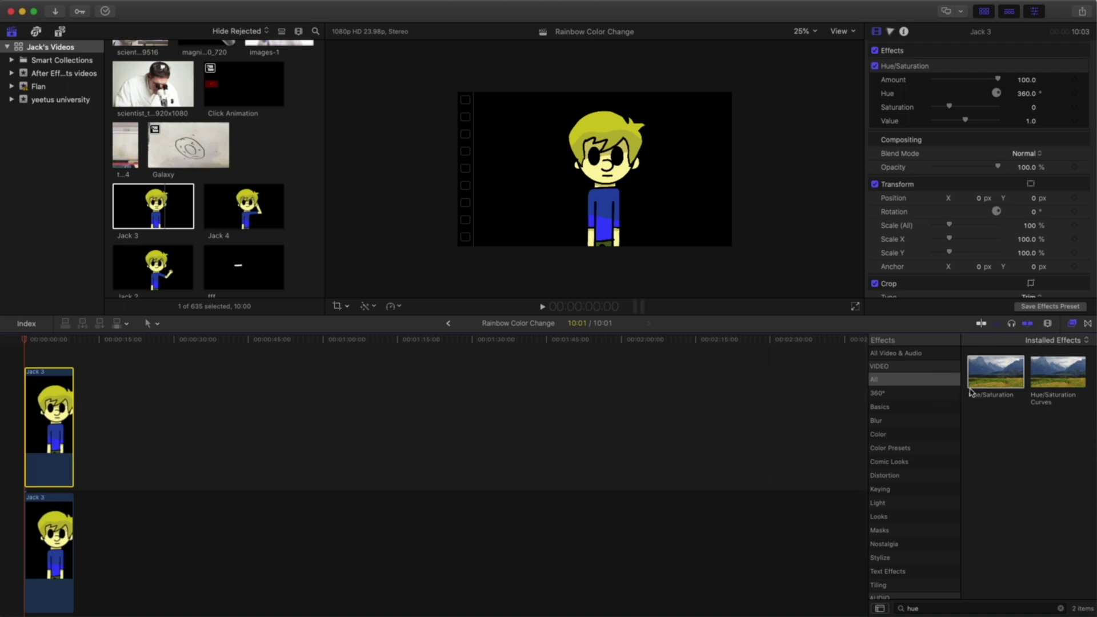
# Step: Apply Draw Mask from the Masks category to the upper Jack 3 clip
pyautogui.click(1060, 609)
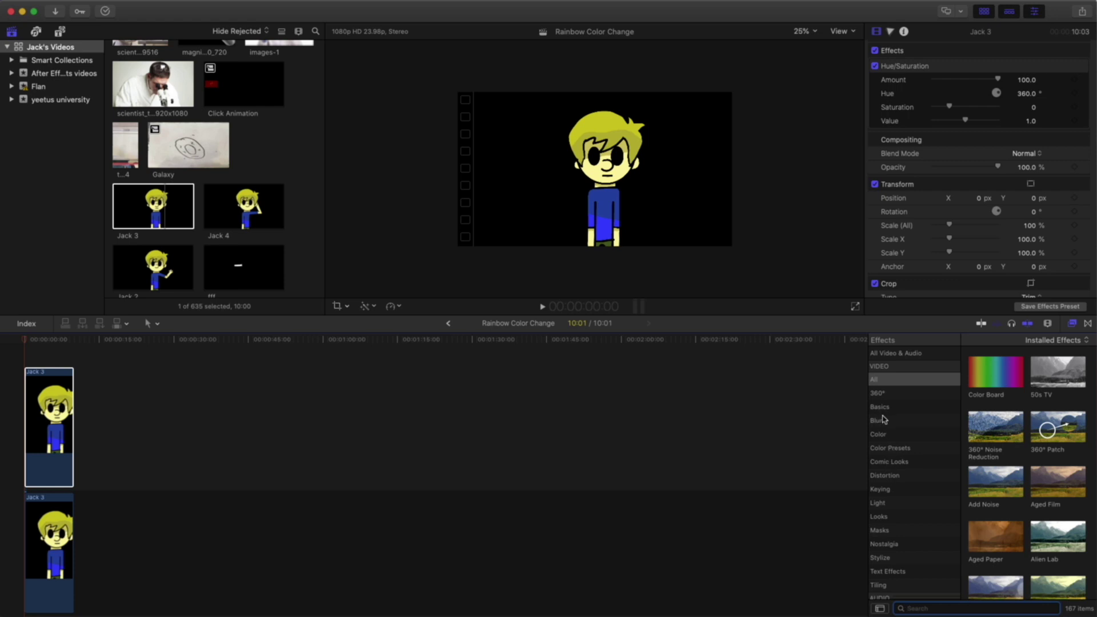
pyautogui.click(904, 537)
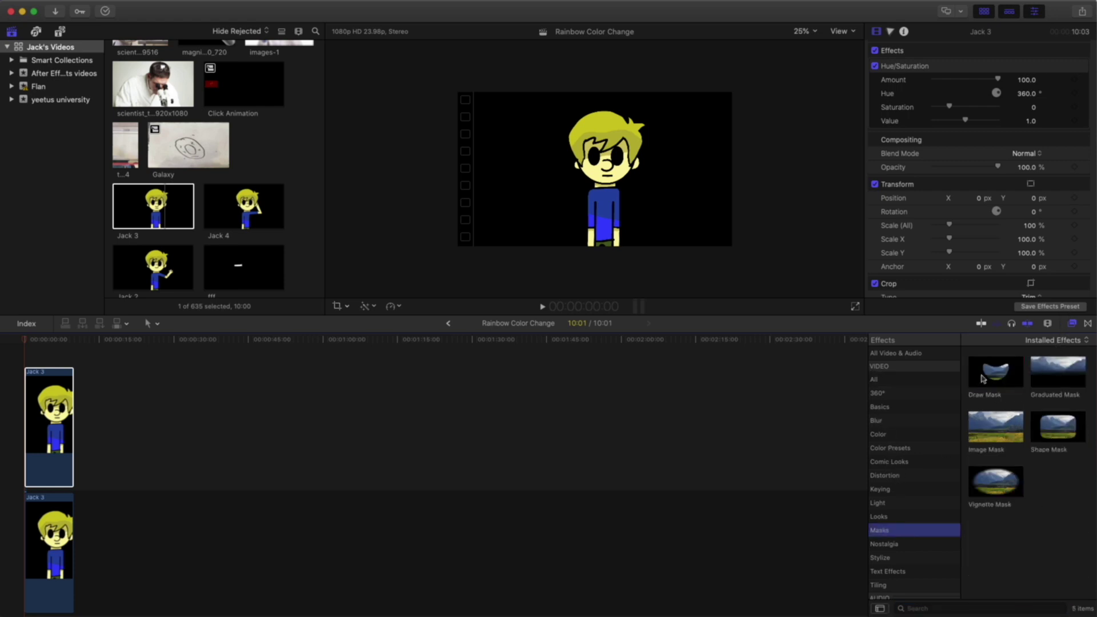
pyautogui.moveTo(983, 378)
pyautogui.mouseDown()
pyautogui.moveTo(159, 397)
pyautogui.moveTo(114, 416)
pyautogui.moveTo(50, 414)
pyautogui.mouseUp()
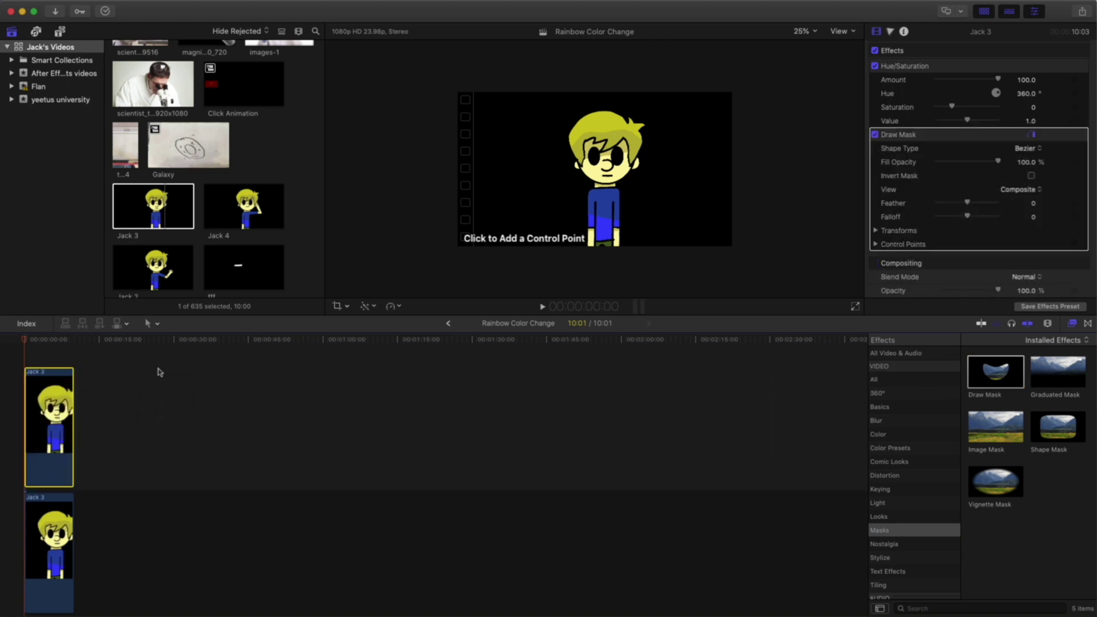
pyautogui.hotkey('shift', 'z')
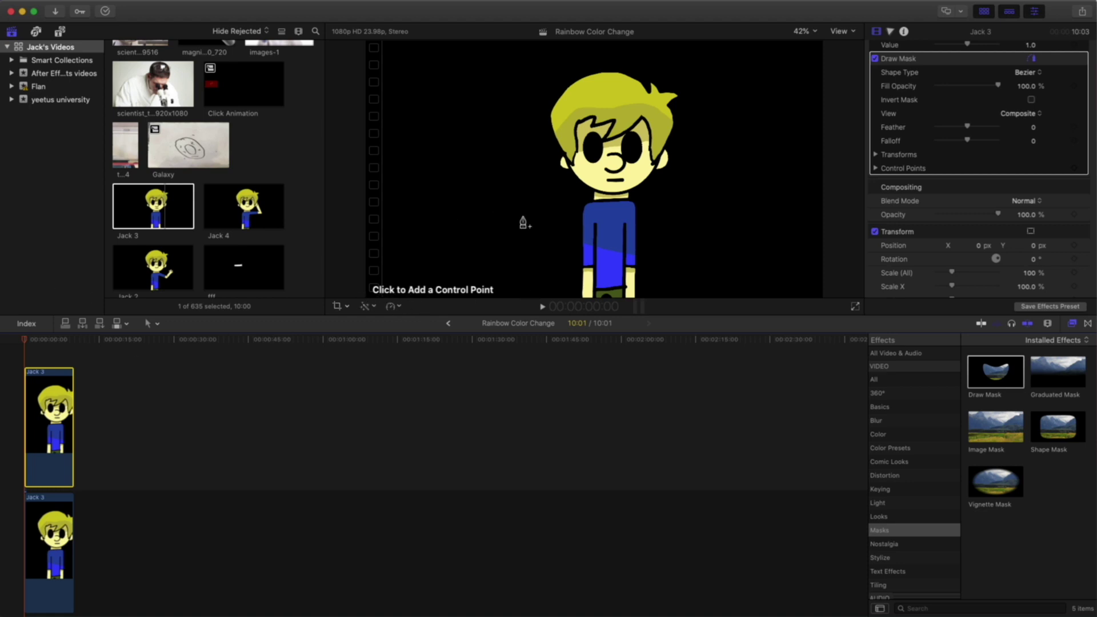
# Step: Place mask points around the character's blue shirt and close the outline
pyautogui.click(603, 209)
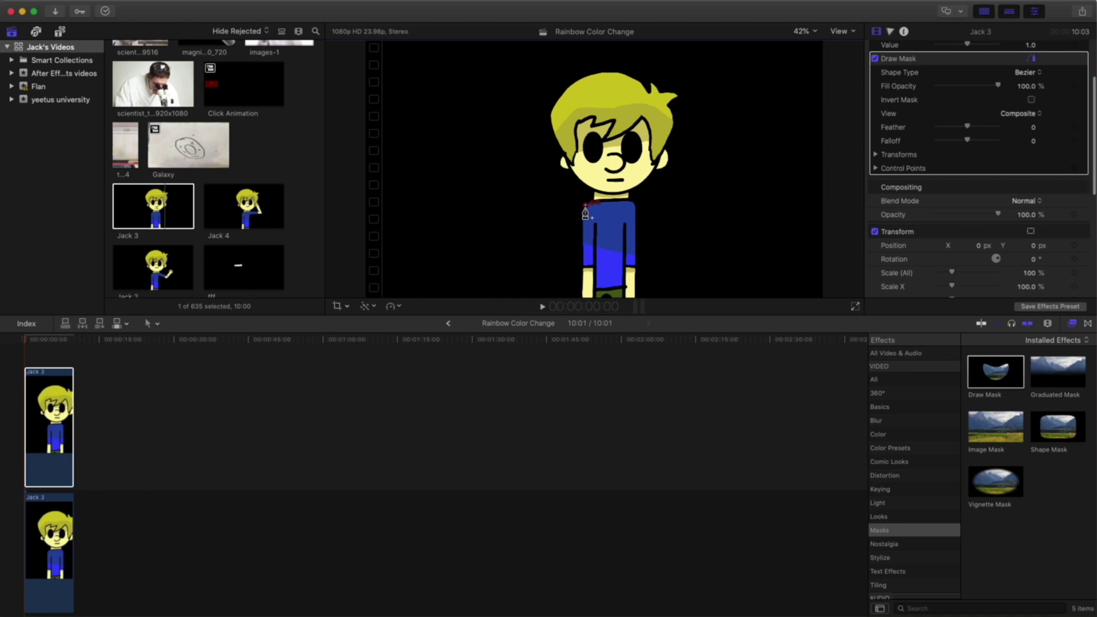
pyautogui.click(582, 219)
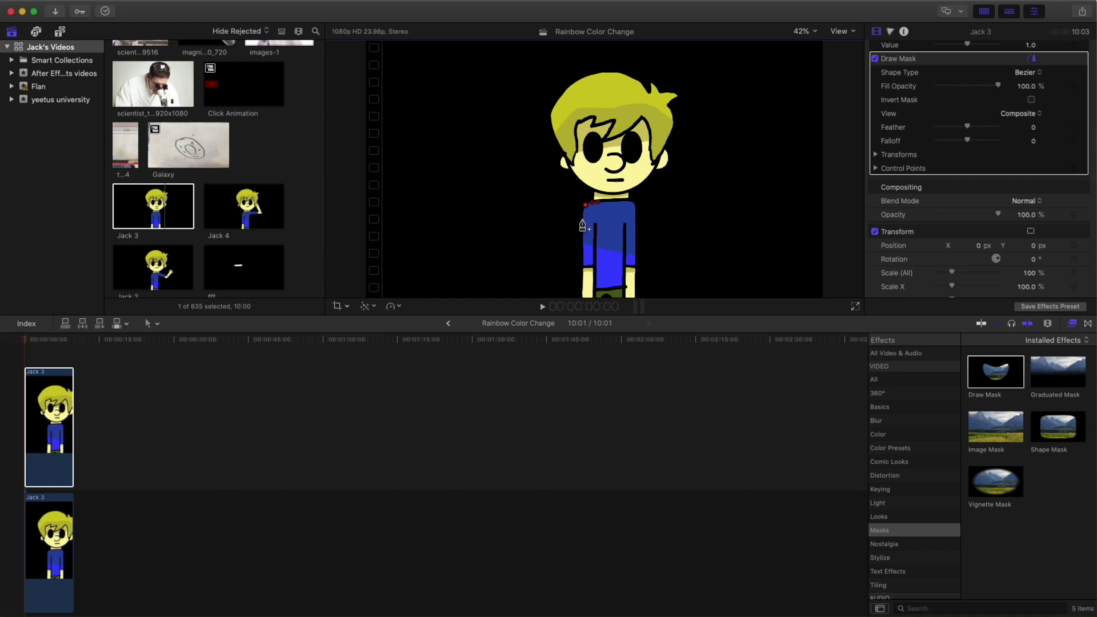
pyautogui.click(582, 235)
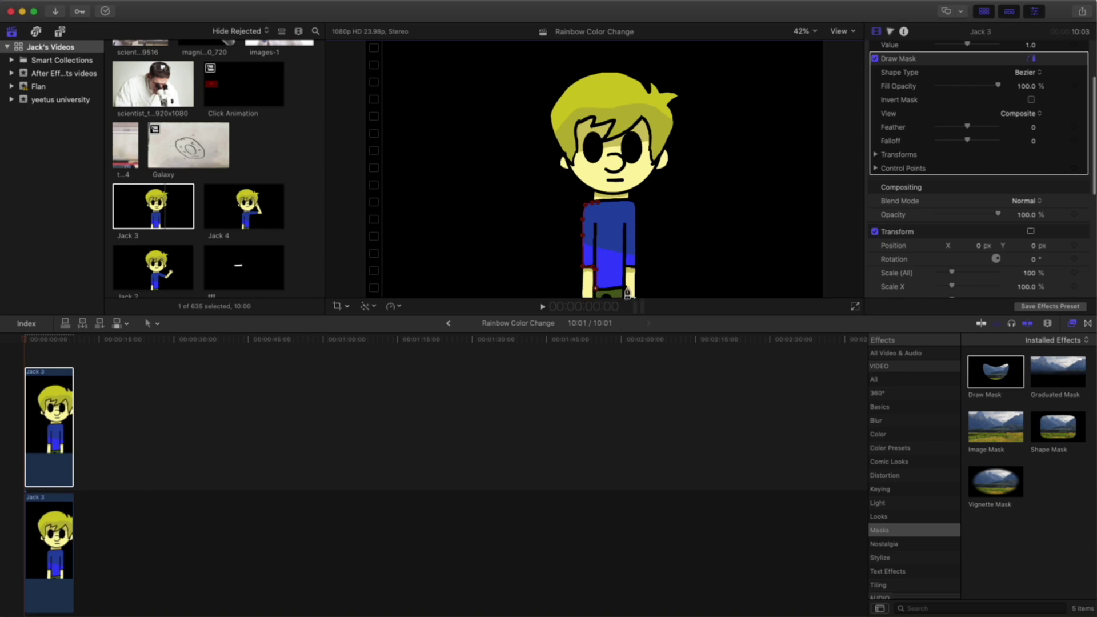
pyautogui.click(626, 267)
pyautogui.click(604, 201)
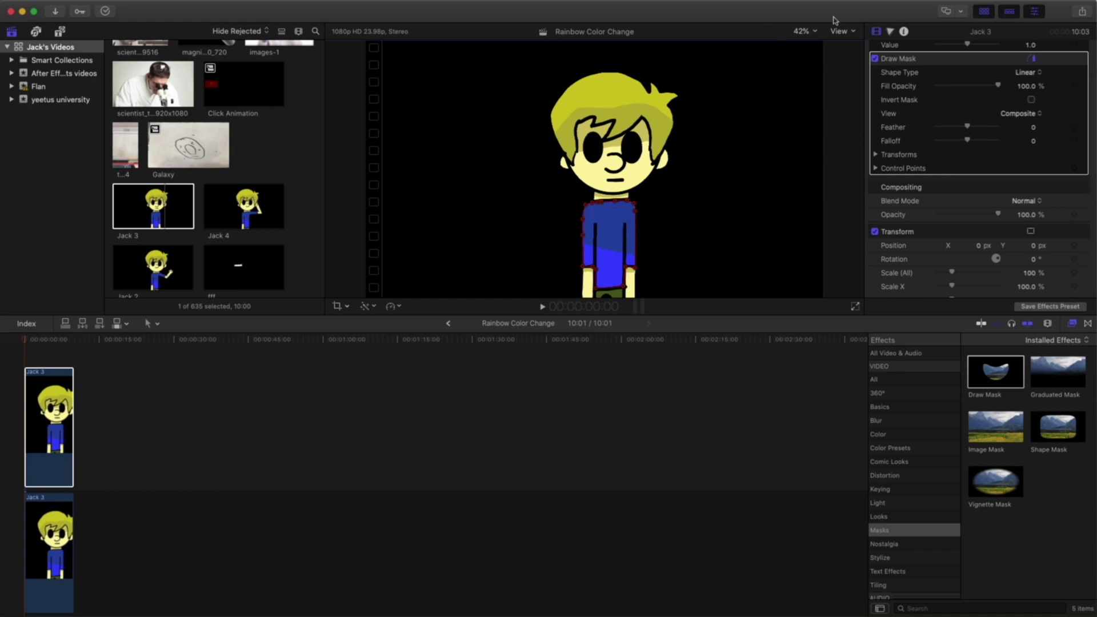
# Step: Zoom the viewer to 100% and nudge mask points onto the shirt's edge
pyautogui.click(802, 31)
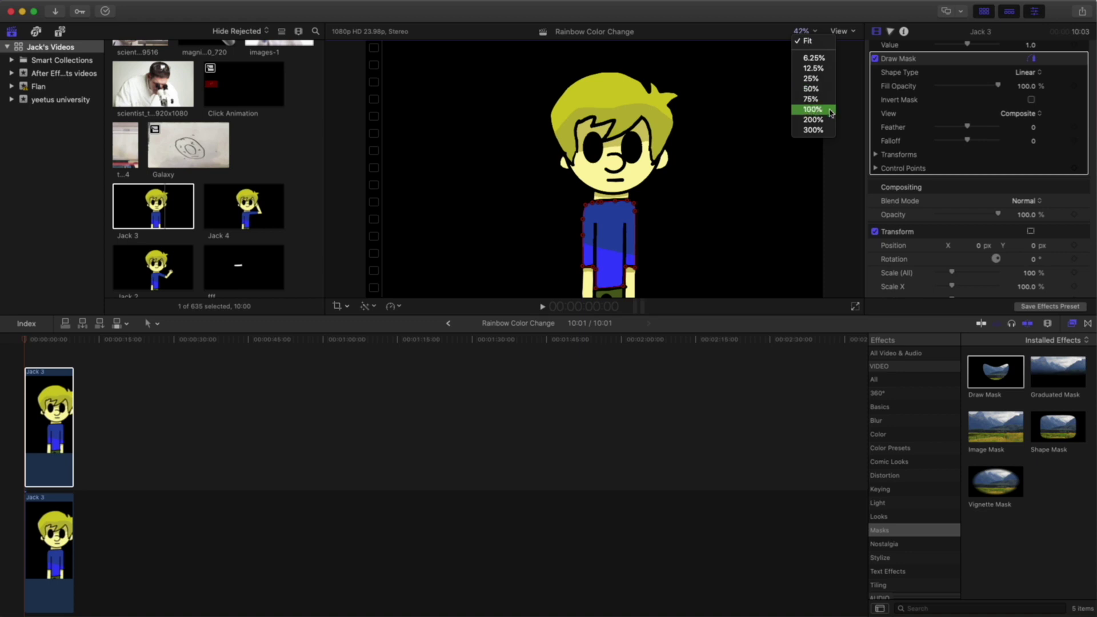
pyautogui.click(805, 33)
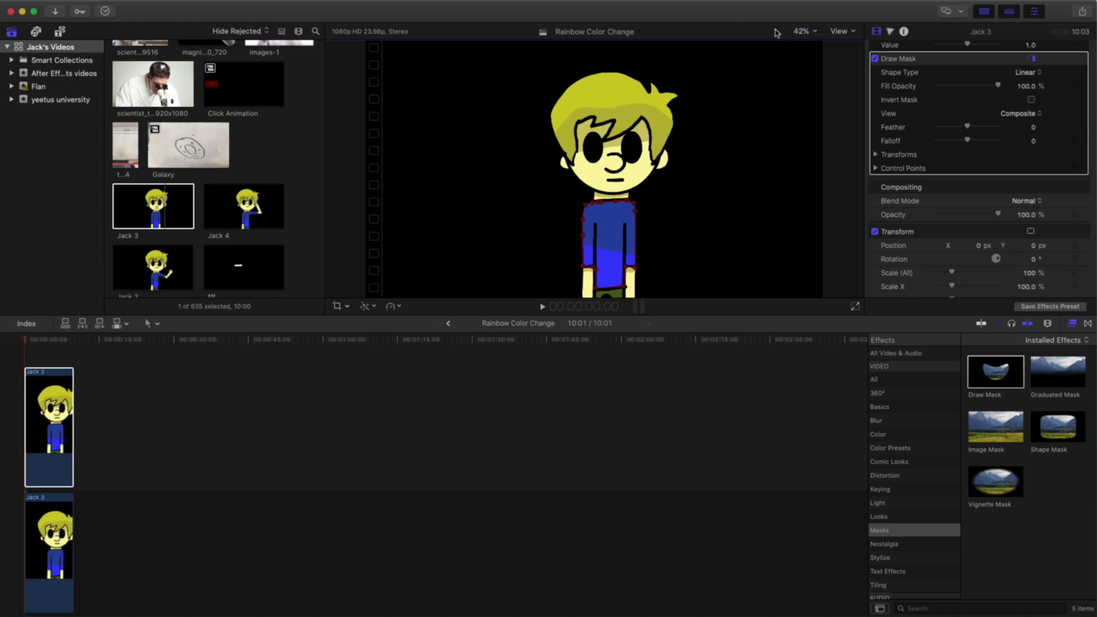
pyautogui.click(803, 34)
pyautogui.click(812, 109)
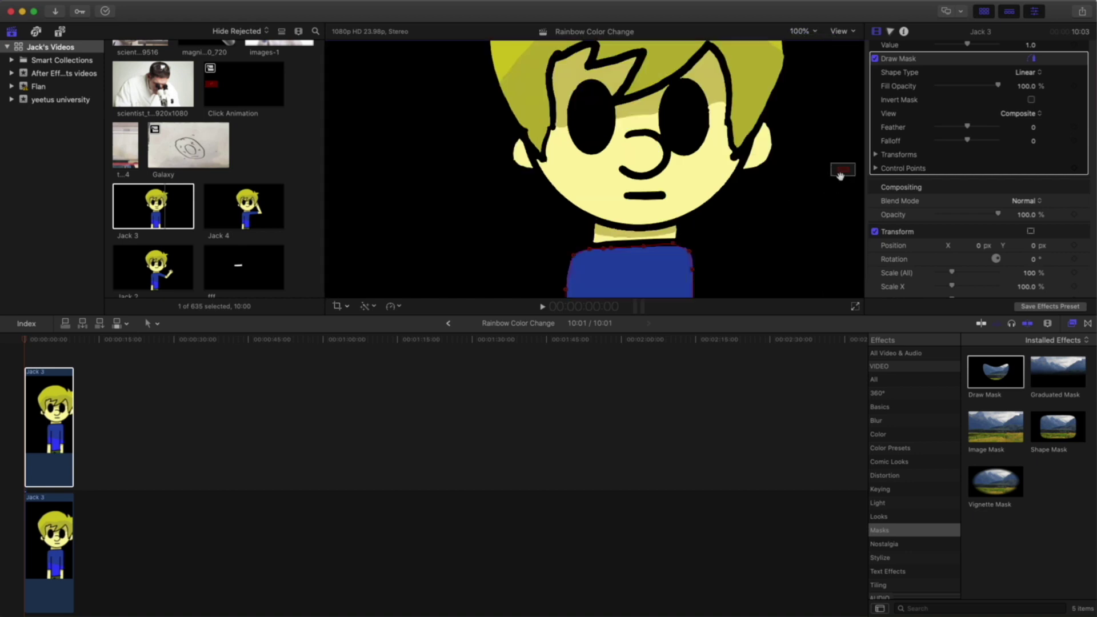
pyautogui.moveTo(844, 174)
pyautogui.mouseDown()
pyautogui.moveTo(846, 189)
pyautogui.moveTo(844, 180)
pyautogui.mouseUp()
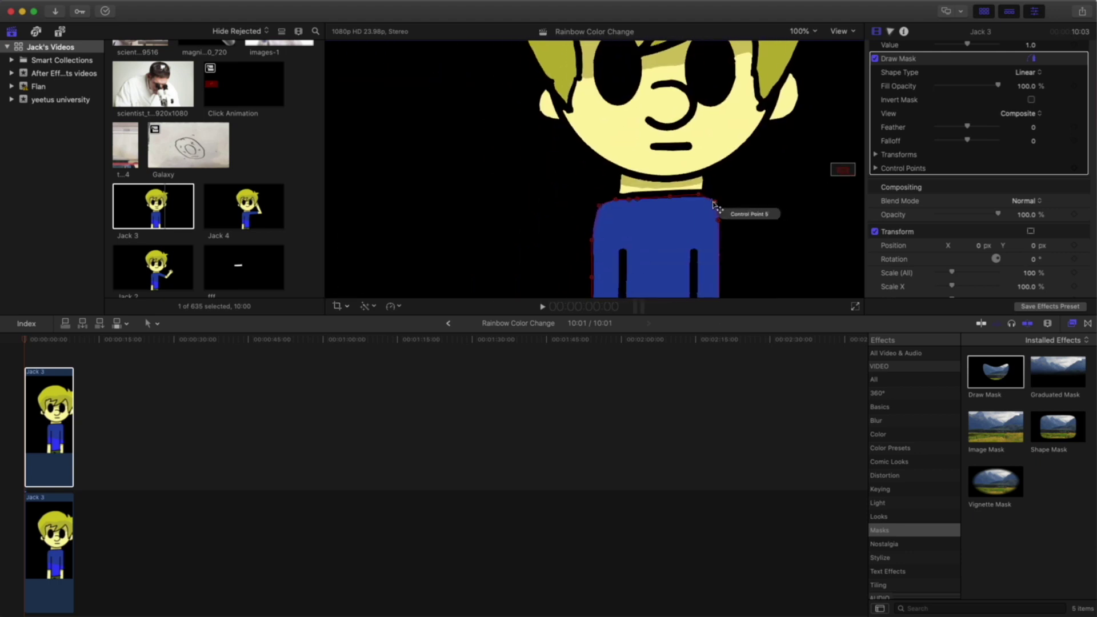
pyautogui.click(716, 202)
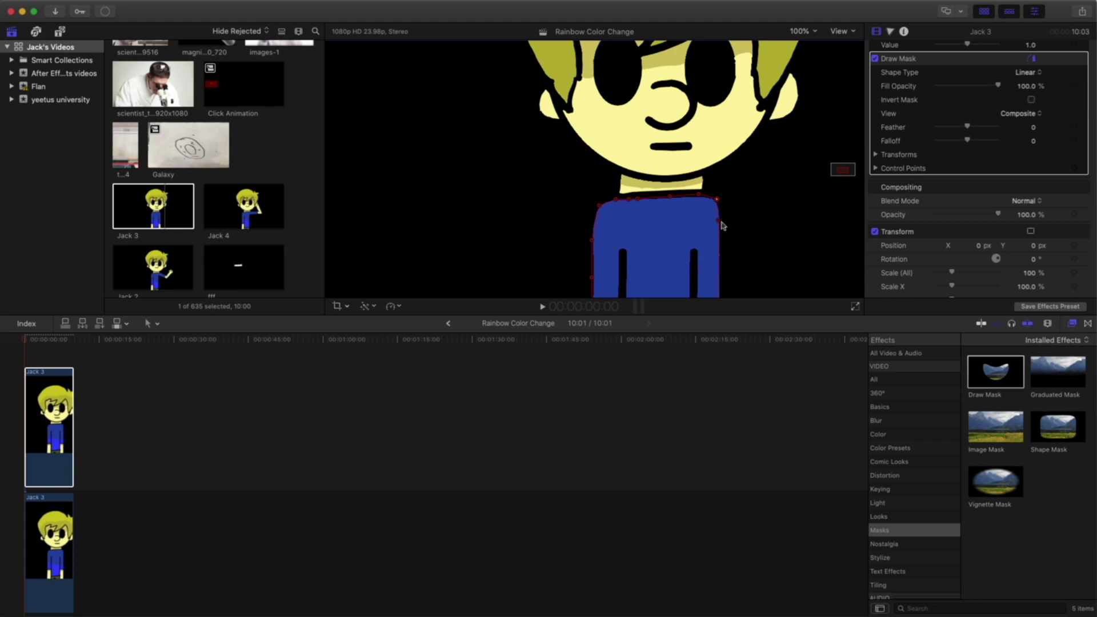
pyautogui.moveTo(719, 221); pyautogui.dragTo(722, 223)
# Step: Set the viewer zoom back to Fit
pyautogui.click(802, 31)
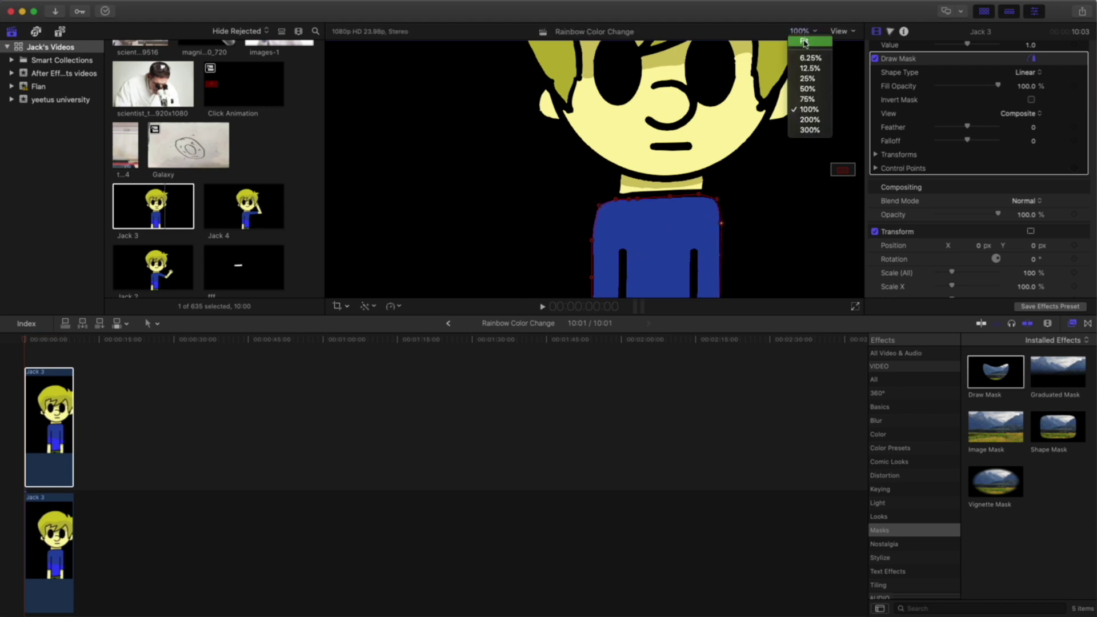
pyautogui.click(806, 47)
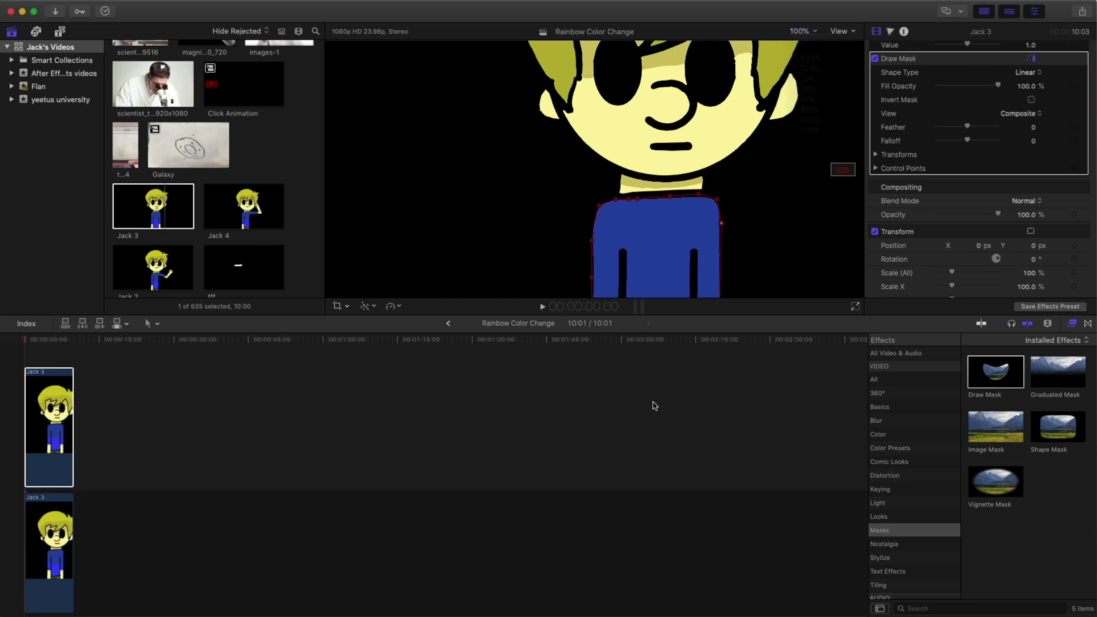
pyautogui.click(799, 38)
pyautogui.click(800, 43)
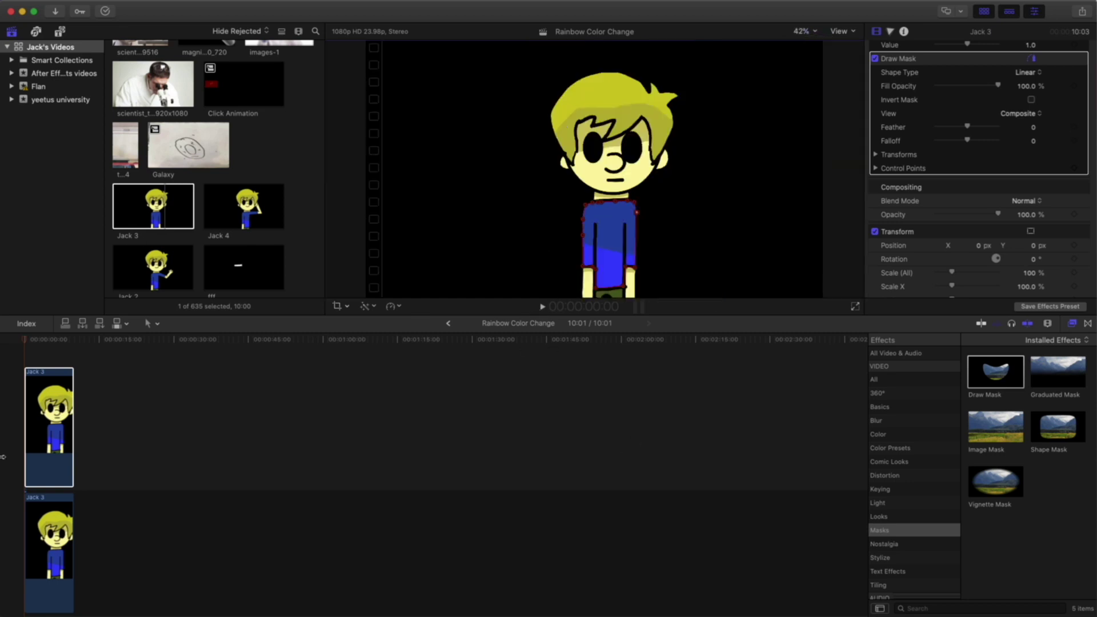
# Step: Show all effects, search 'hue' and apply Hue/Saturation to the upper Jack 3 clip
pyautogui.click(886, 380)
pyautogui.click(943, 608)
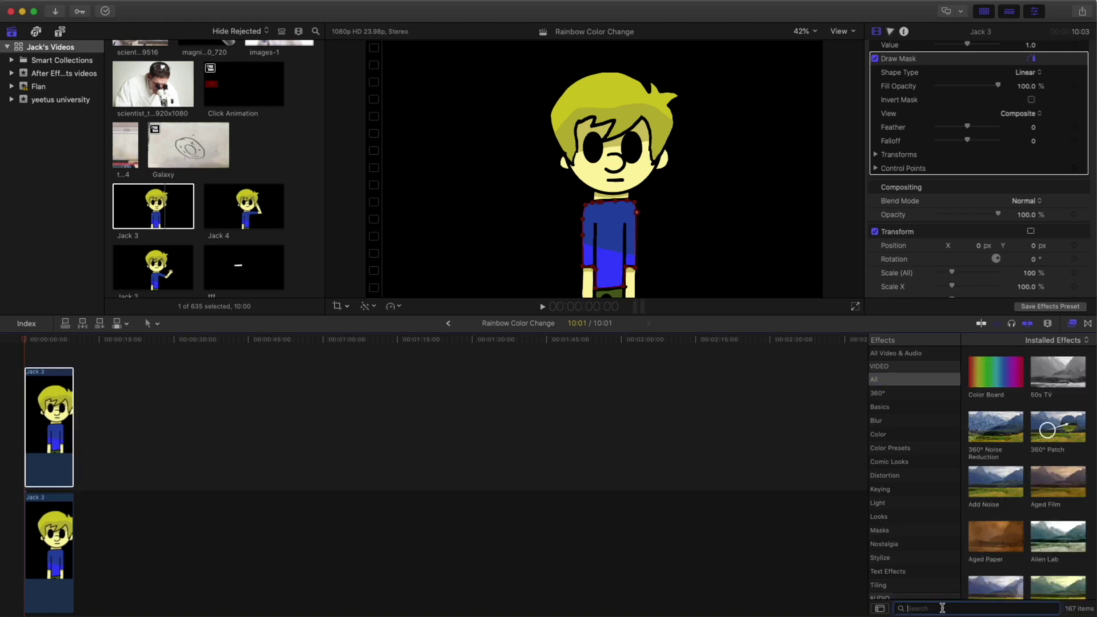
pyautogui.write('hue an')
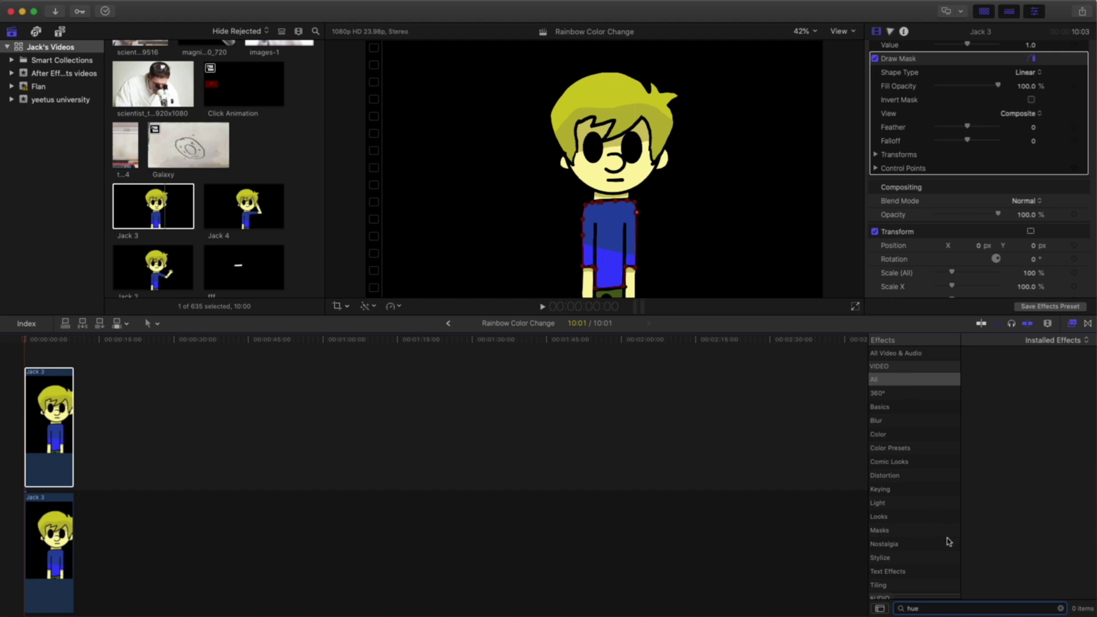
pyautogui.press('BackSpace')
pyautogui.write('e')
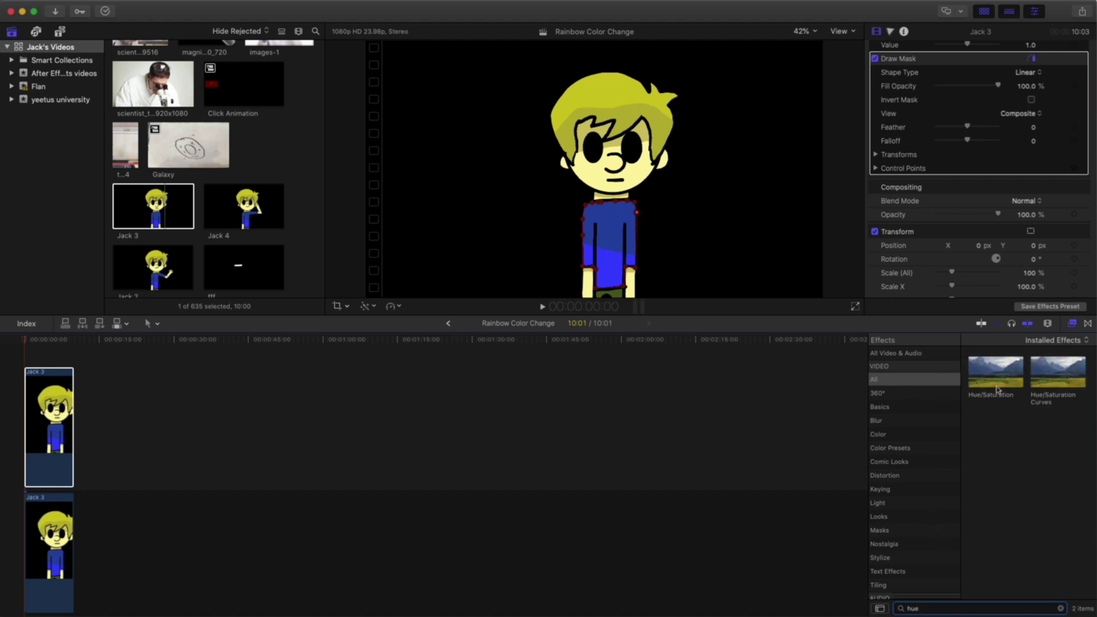
pyautogui.moveTo(996, 390); pyautogui.dragTo(51, 440)
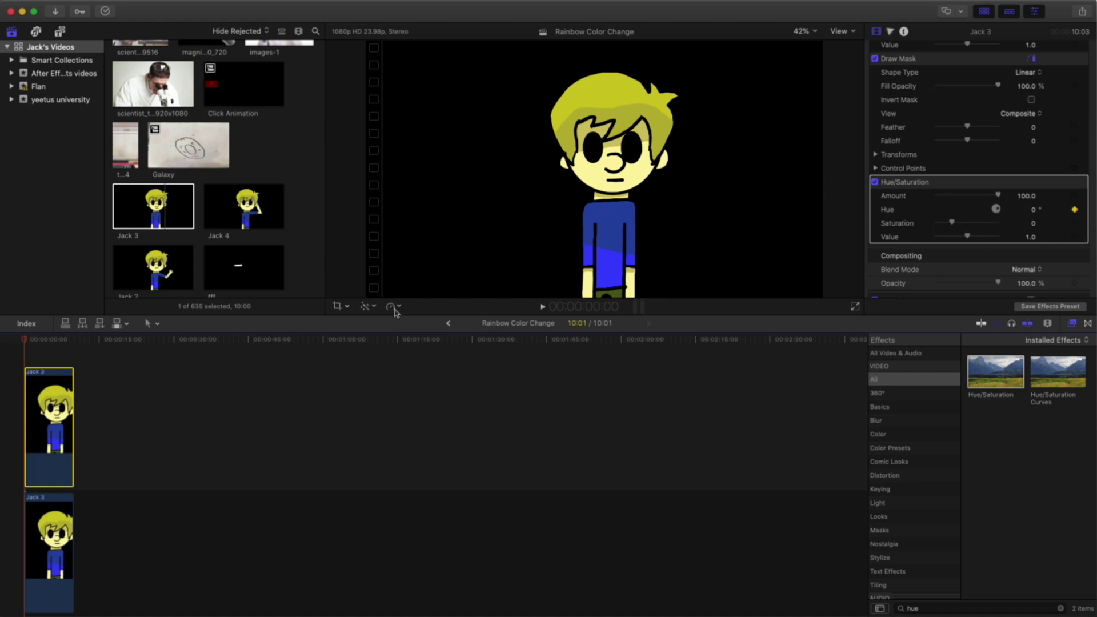
pyautogui.click(48, 341)
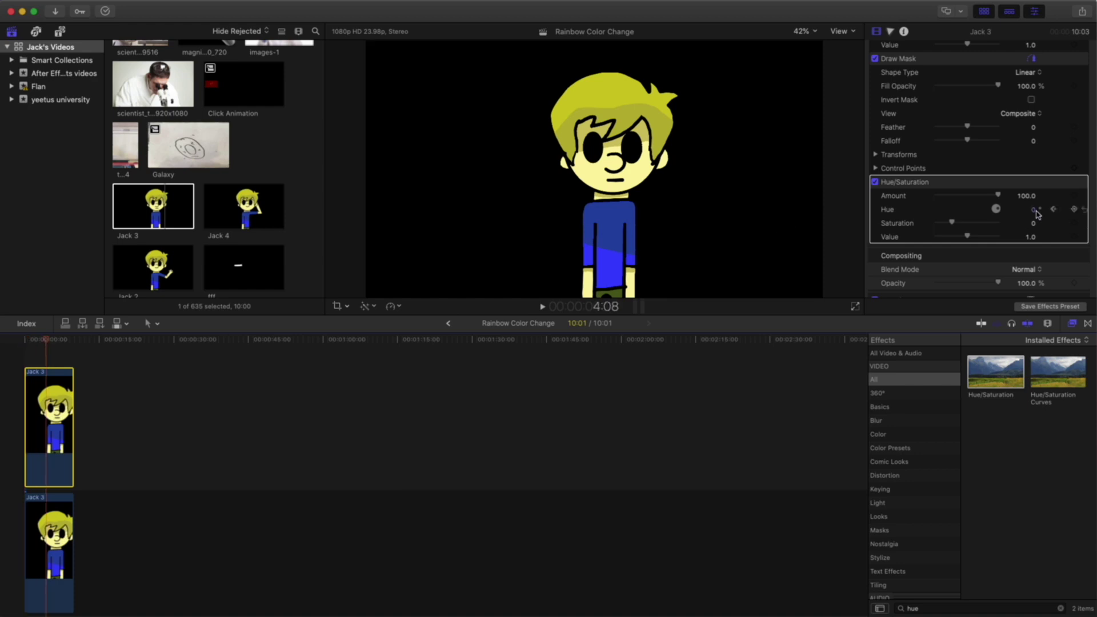
# Step: Keyframe the upper clip's Hue at 360° around 5 seconds
pyautogui.click(50, 342)
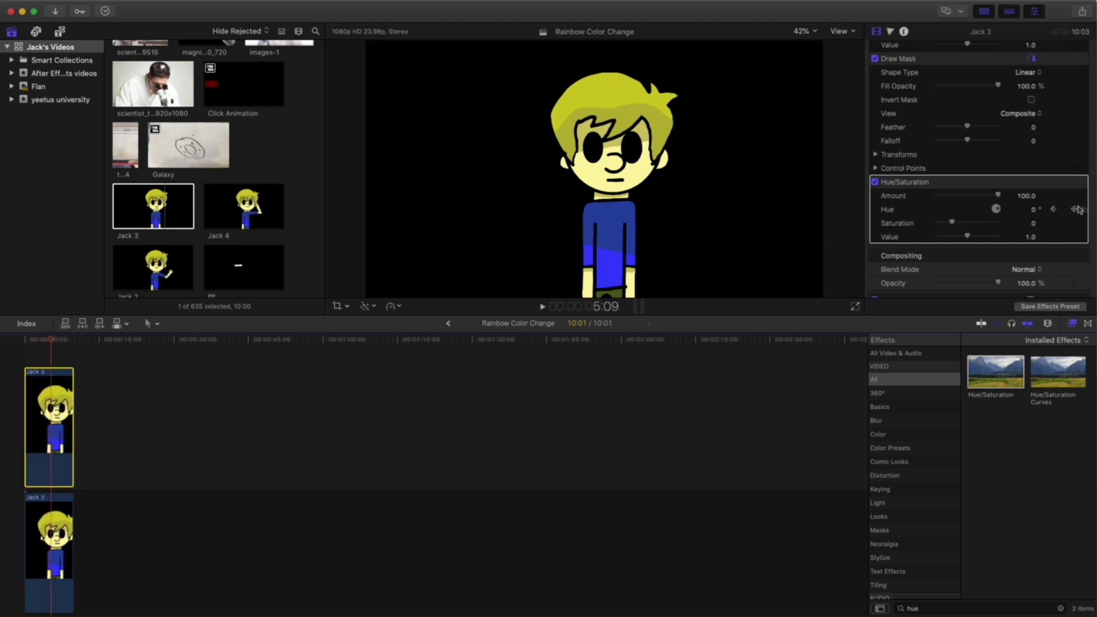
pyautogui.click(1031, 209)
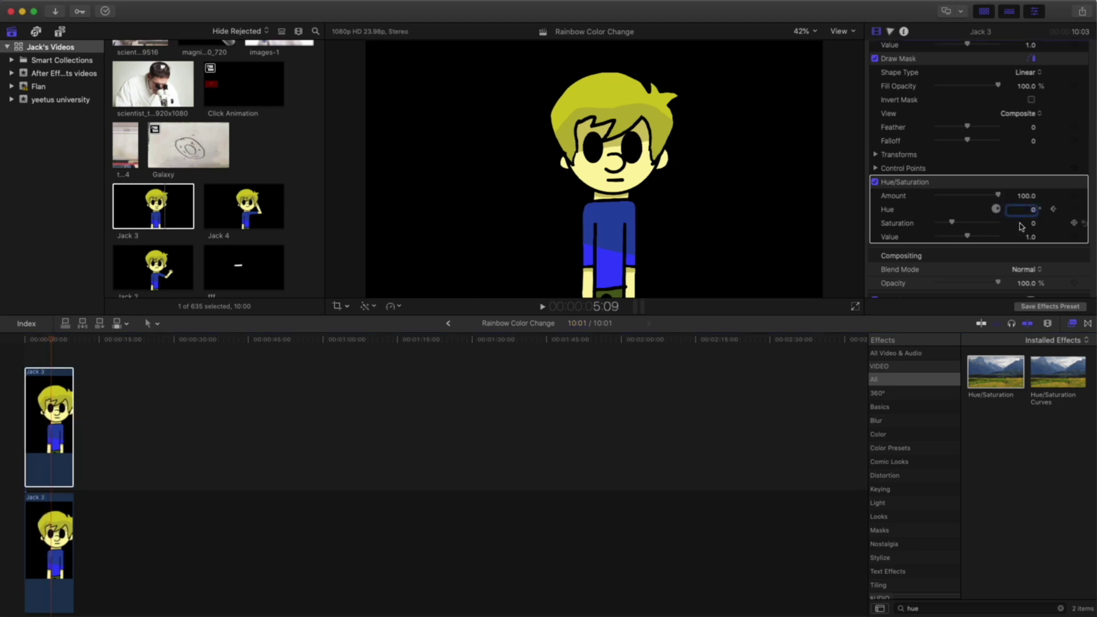
pyautogui.write('360')
pyautogui.press('Return')
# Step: Preview the shirt colour change from the start, then return to the first frame
pyautogui.click(29, 354)
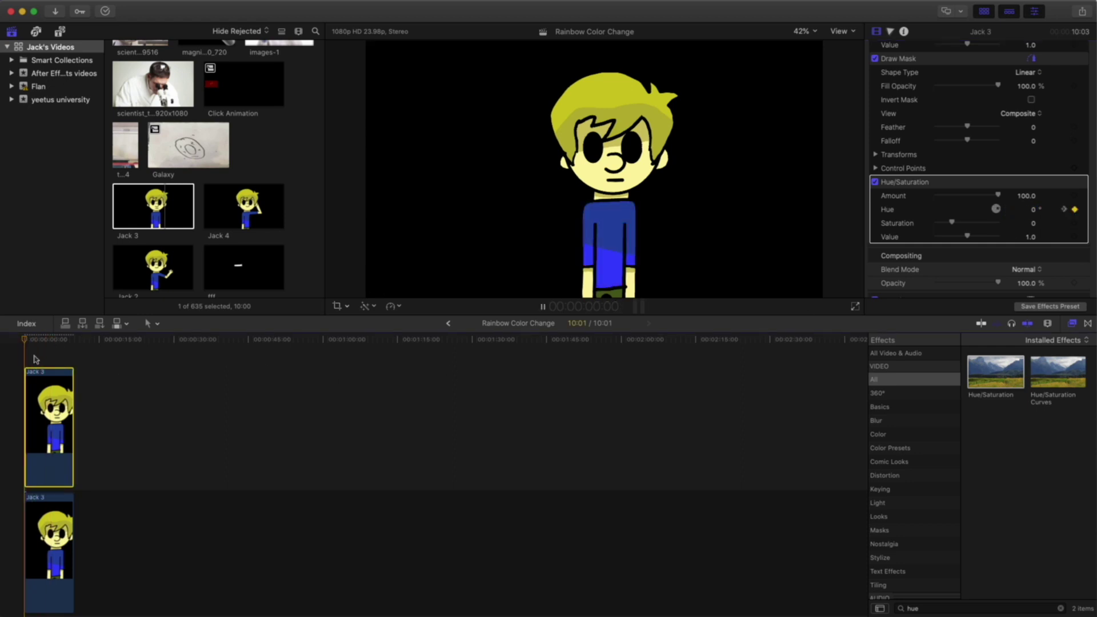
pyautogui.press('space')
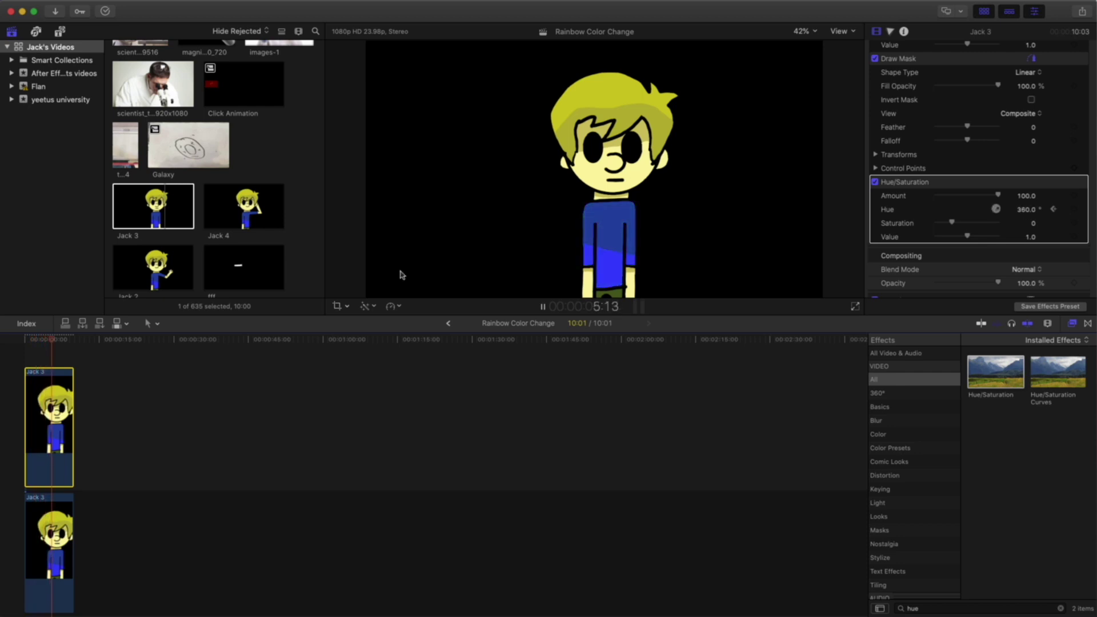
pyautogui.press('space')
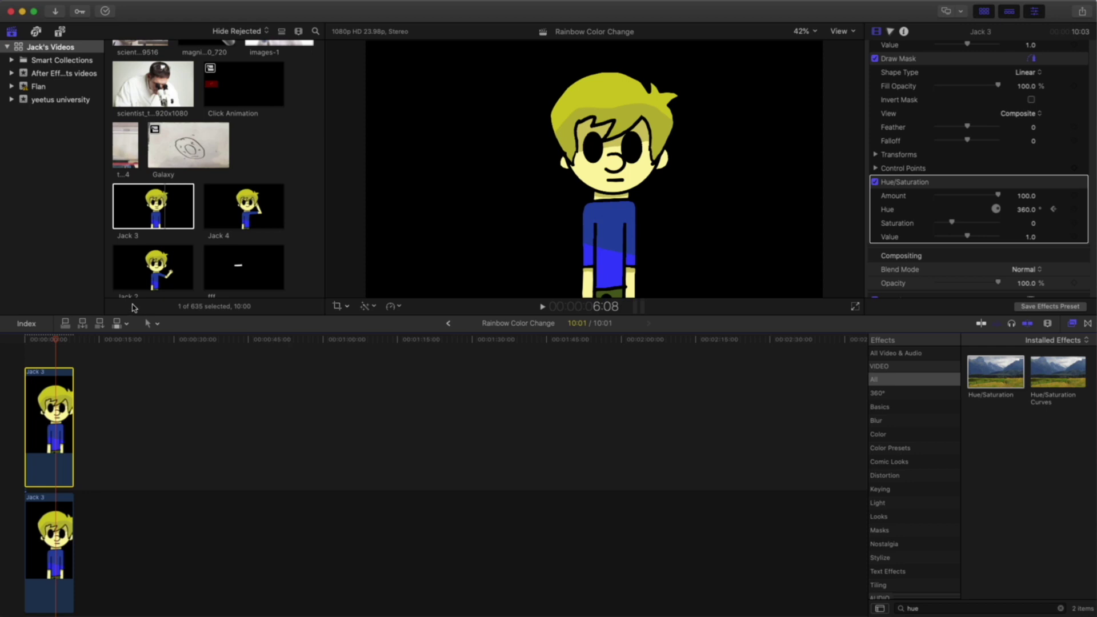
pyautogui.press('Home')
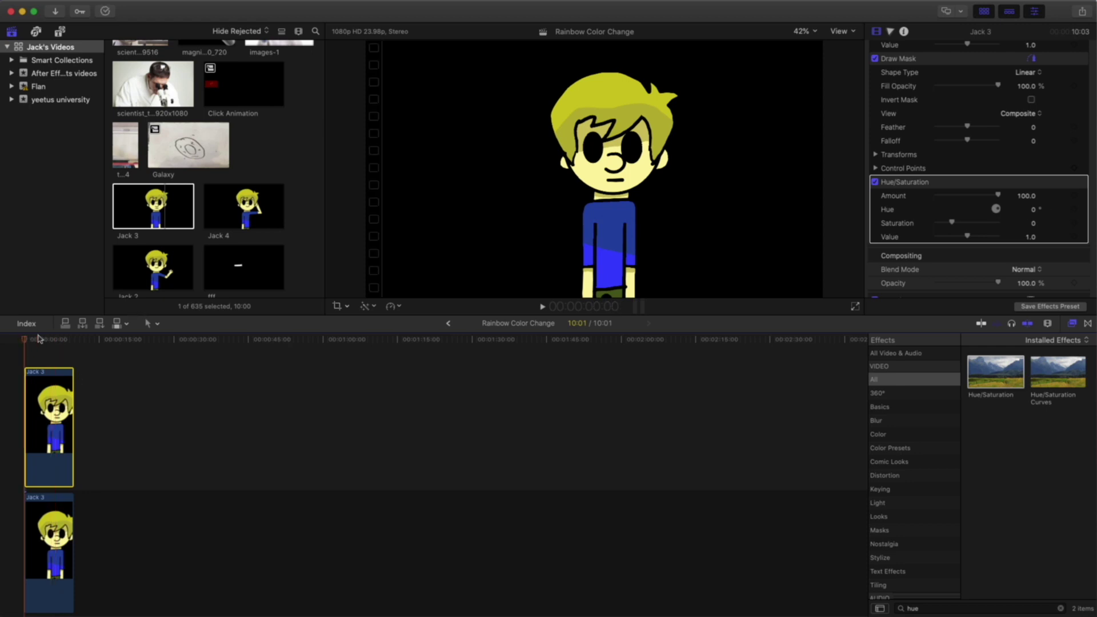
# Step: Keyframe Hue at the start and at 360° around 1:20, then preview the shirt
pyautogui.click(1075, 210)
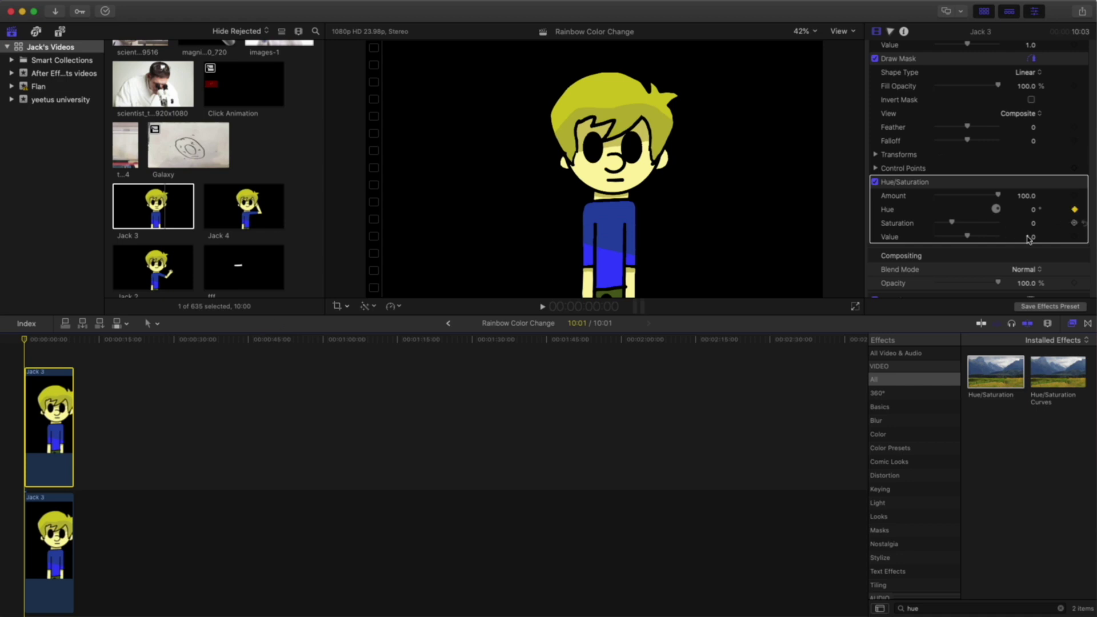
pyautogui.click(37, 341)
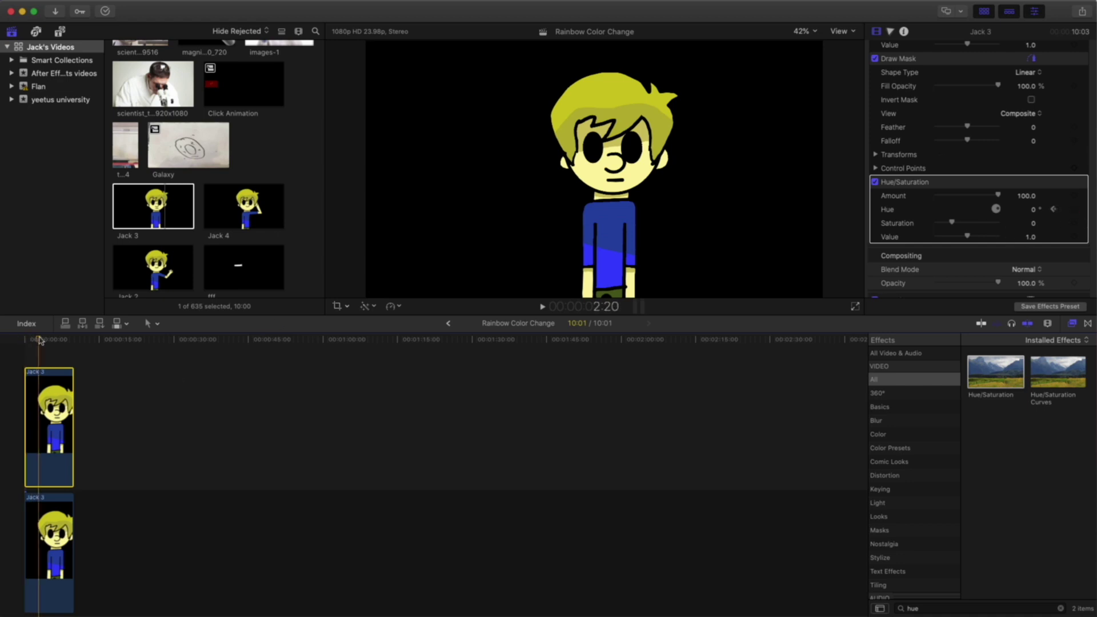
pyautogui.moveTo(36, 342); pyautogui.dragTo(33, 343)
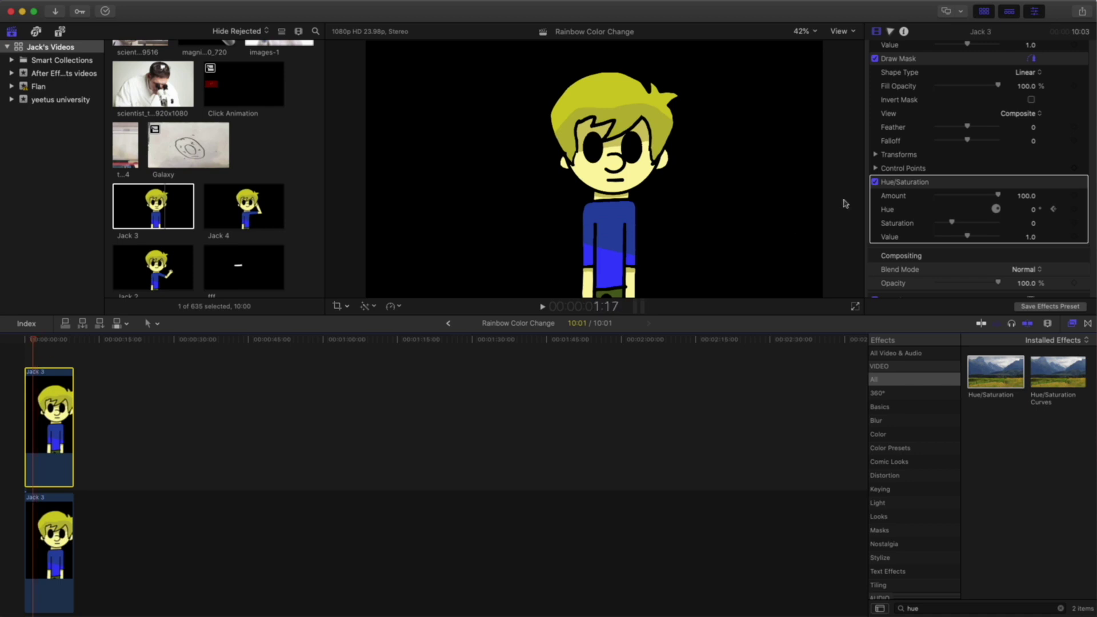
pyautogui.click(1032, 210)
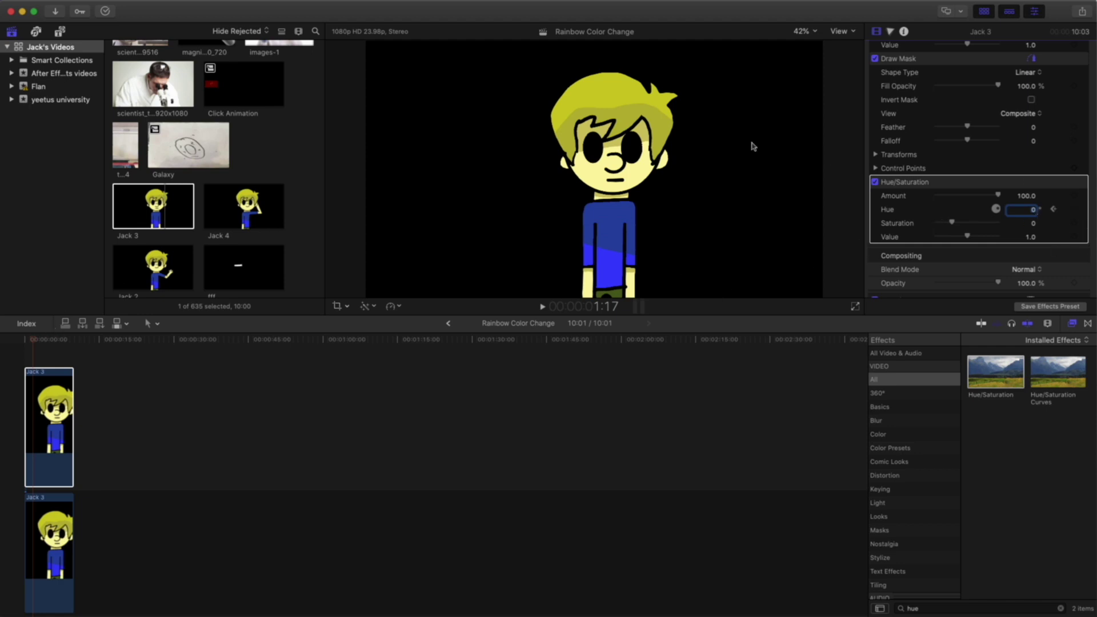
pyautogui.write('36')
pyautogui.press('Return')
pyautogui.click(25, 341)
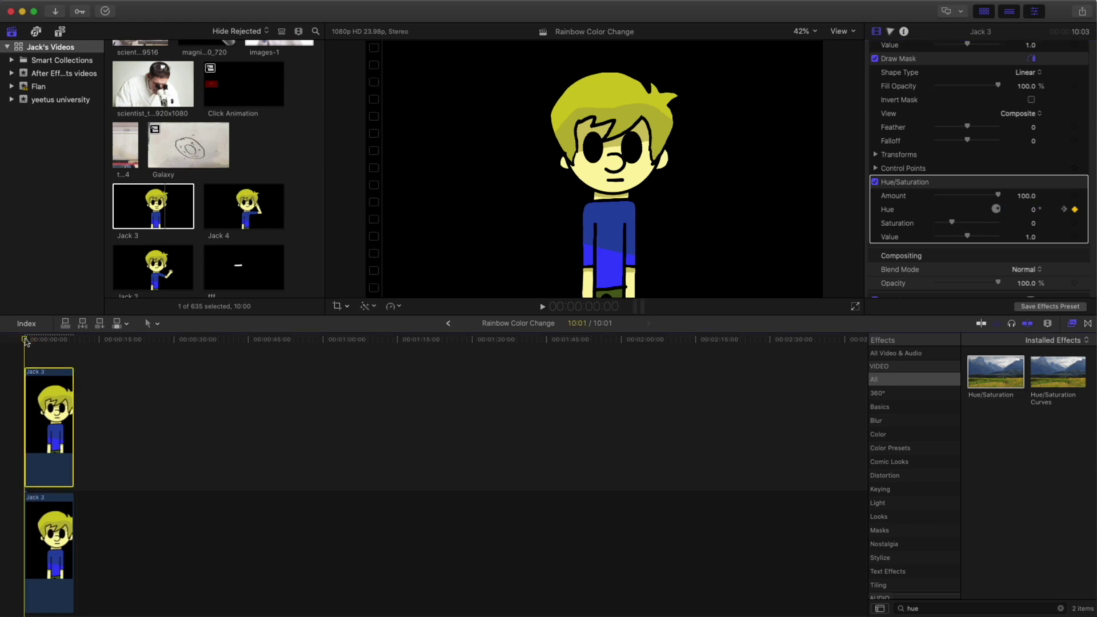
pyautogui.press('space')
pyautogui.moveTo(26, 343); pyautogui.dragTo(33, 345)
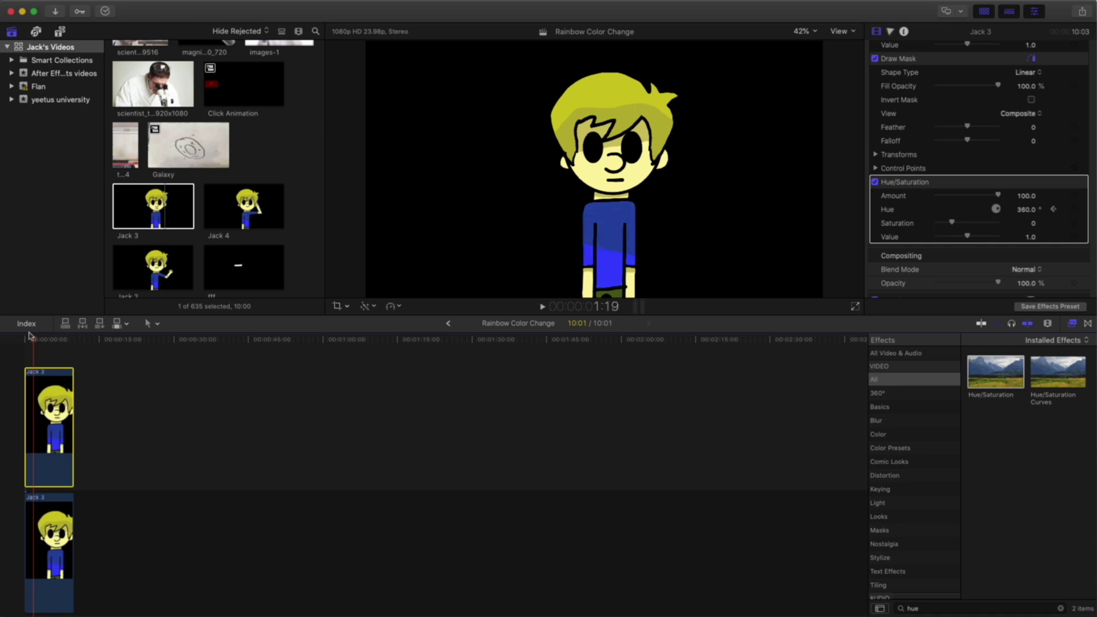
# Step: Add Hue keyframes alternating 0° at 3:16, 360° at 6:07 and 0° at 8:06
pyautogui.moveTo(31, 339); pyautogui.dragTo(44, 341)
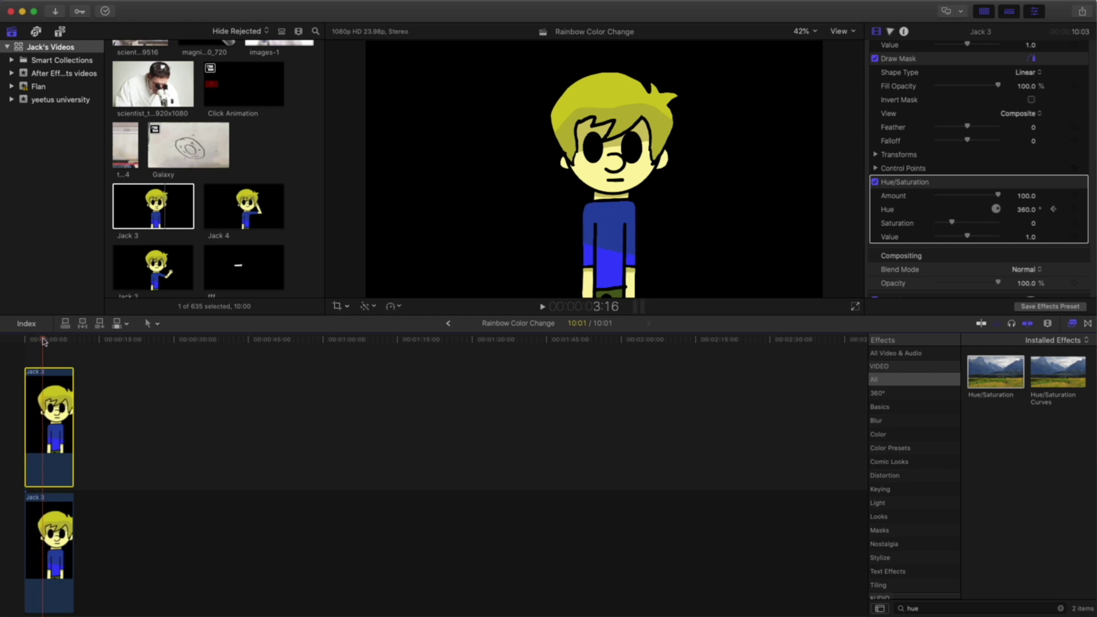
pyautogui.click(1026, 209)
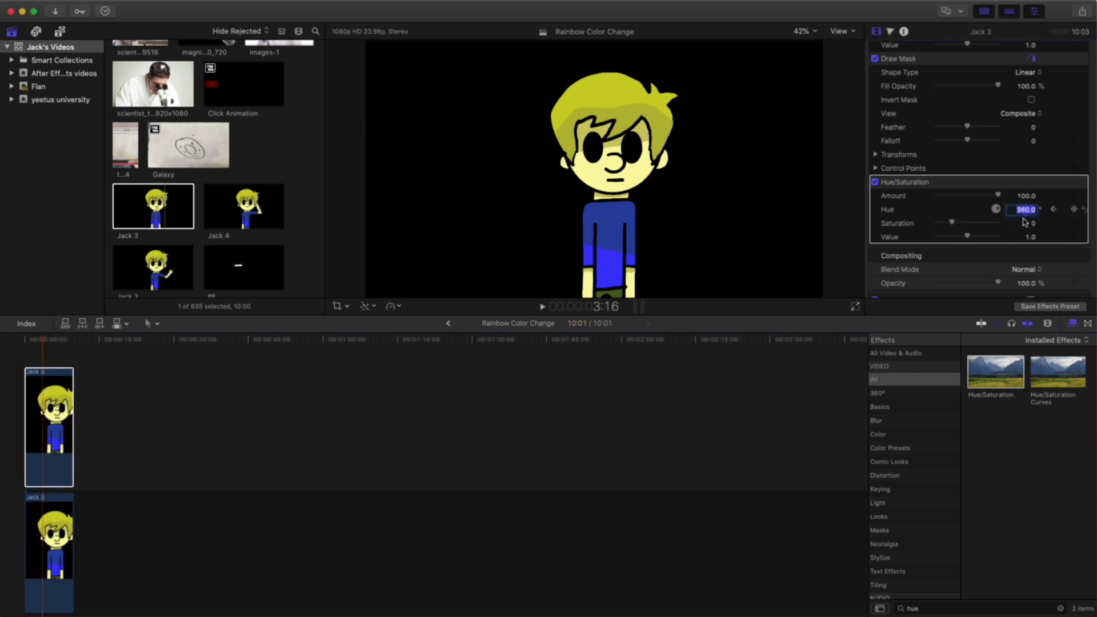
pyautogui.write('0')
pyautogui.press('Return')
pyautogui.moveTo(47, 342); pyautogui.dragTo(56, 341)
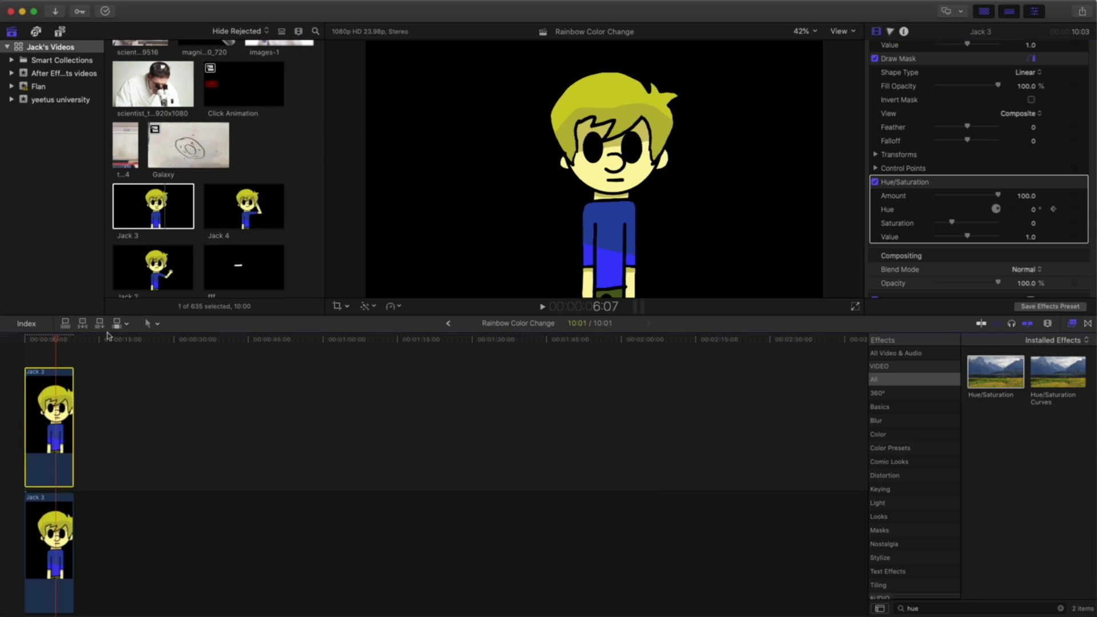
pyautogui.click(1033, 209)
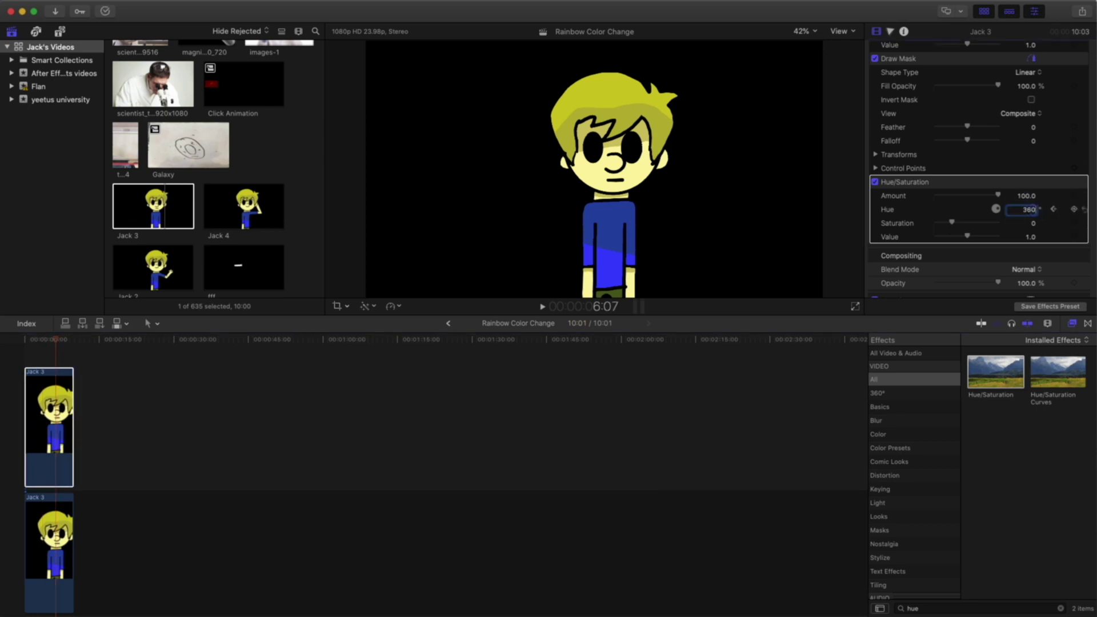
pyautogui.press('Return')
pyautogui.moveTo(59, 342)
pyautogui.mouseDown()
pyautogui.moveTo(75, 342)
pyautogui.moveTo(65, 341)
pyautogui.mouseUp()
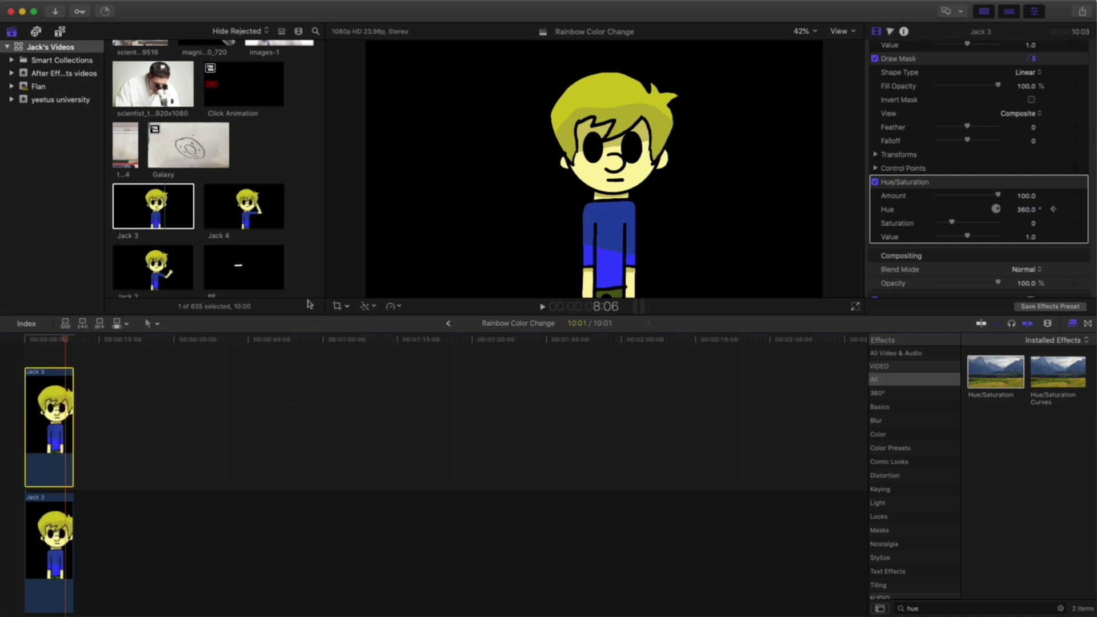
pyautogui.click(1021, 210)
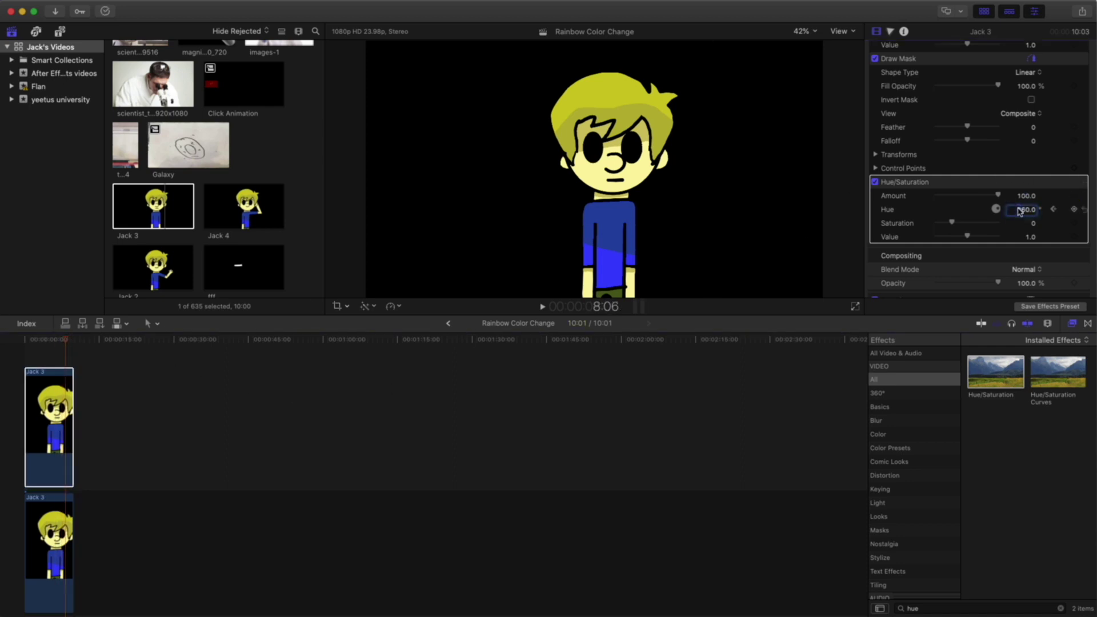
pyautogui.write('0')
pyautogui.press('Return')
# Step: Keyframe Hue at 360° at the 10:00 clip end and play the rainbow shirt animation
pyautogui.moveTo(56, 342); pyautogui.dragTo(73, 342)
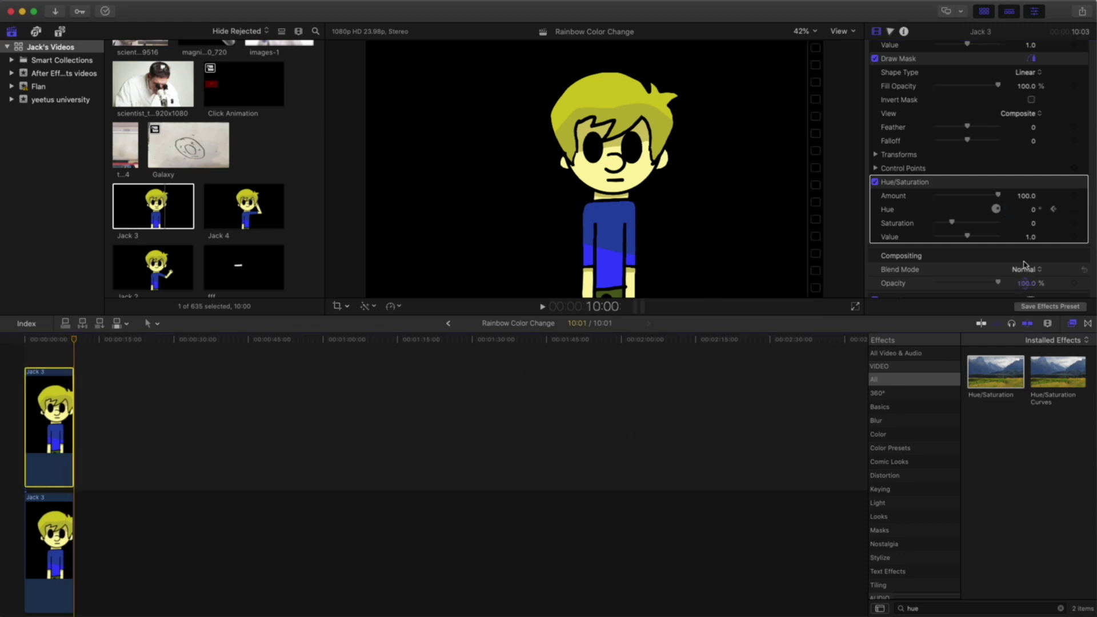
pyautogui.click(1032, 211)
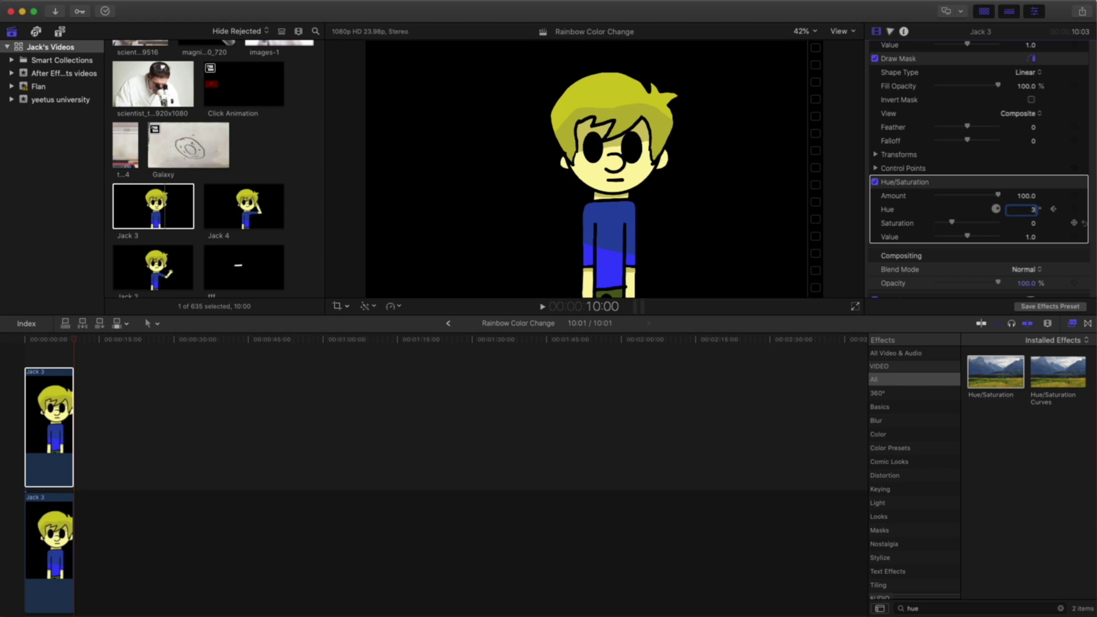
pyautogui.write('360')
pyautogui.press('Return')
pyautogui.click(26, 343)
pyautogui.press('space')
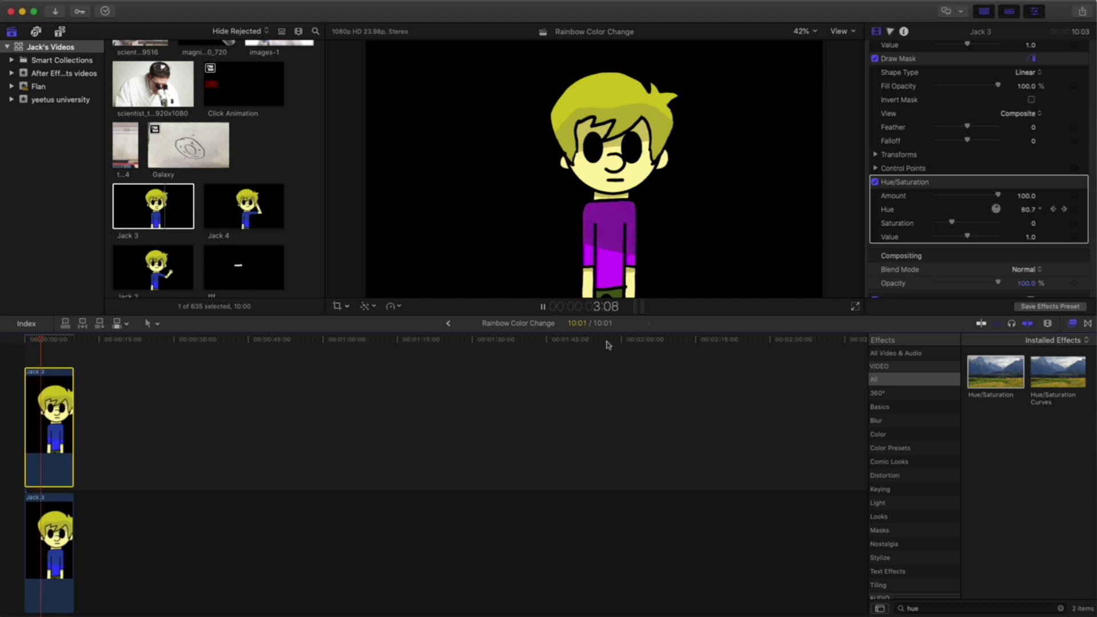
pyautogui.press('space')
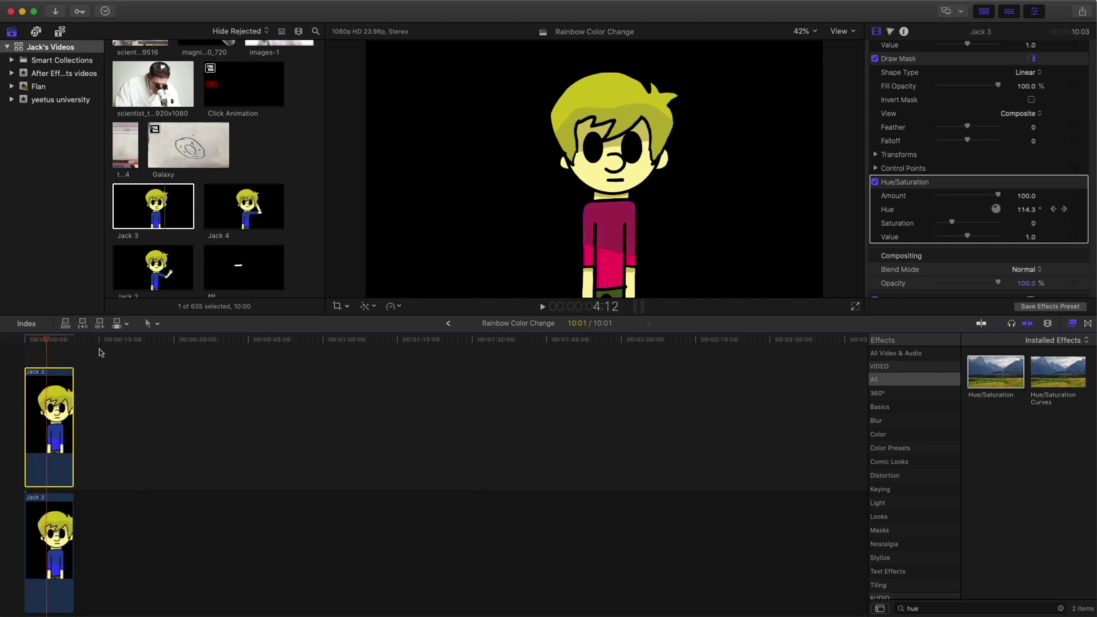
pyautogui.moveTo(46, 347); pyautogui.dragTo(31, 343)
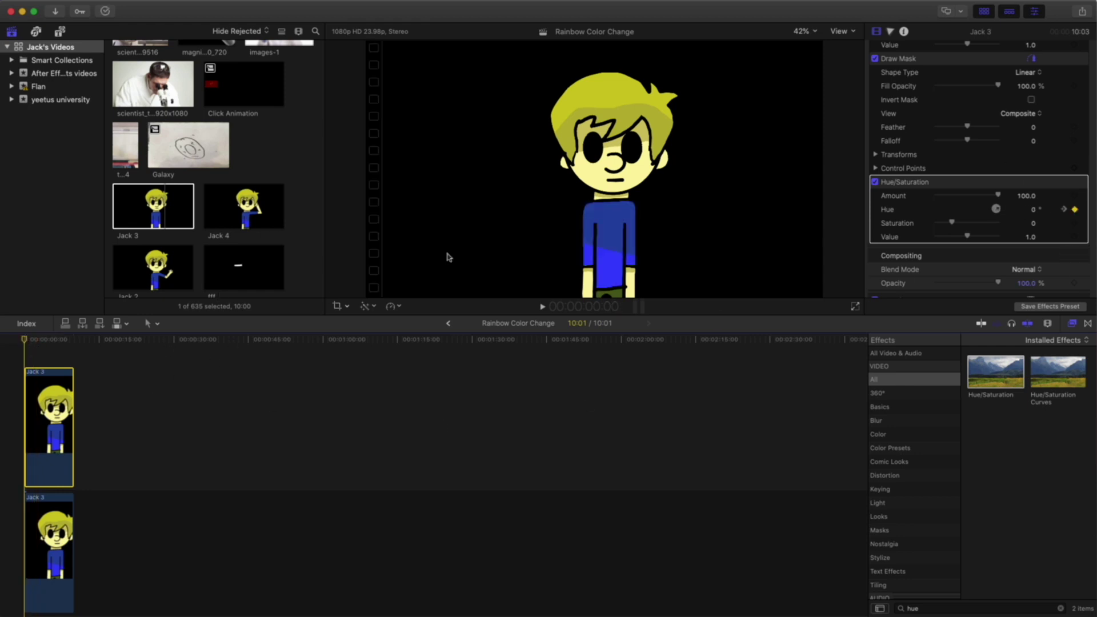
# Step: Widen the timeline clips with the Clip Appearance zoom slider
pyautogui.click(1048, 324)
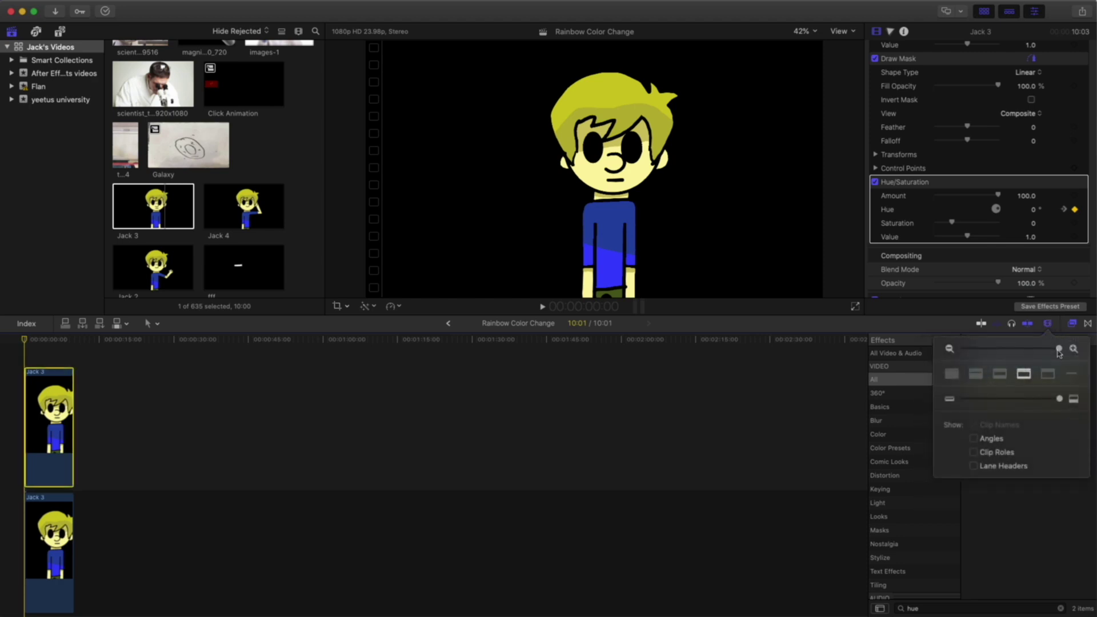
pyautogui.moveTo(1058, 349); pyautogui.dragTo(719, 418)
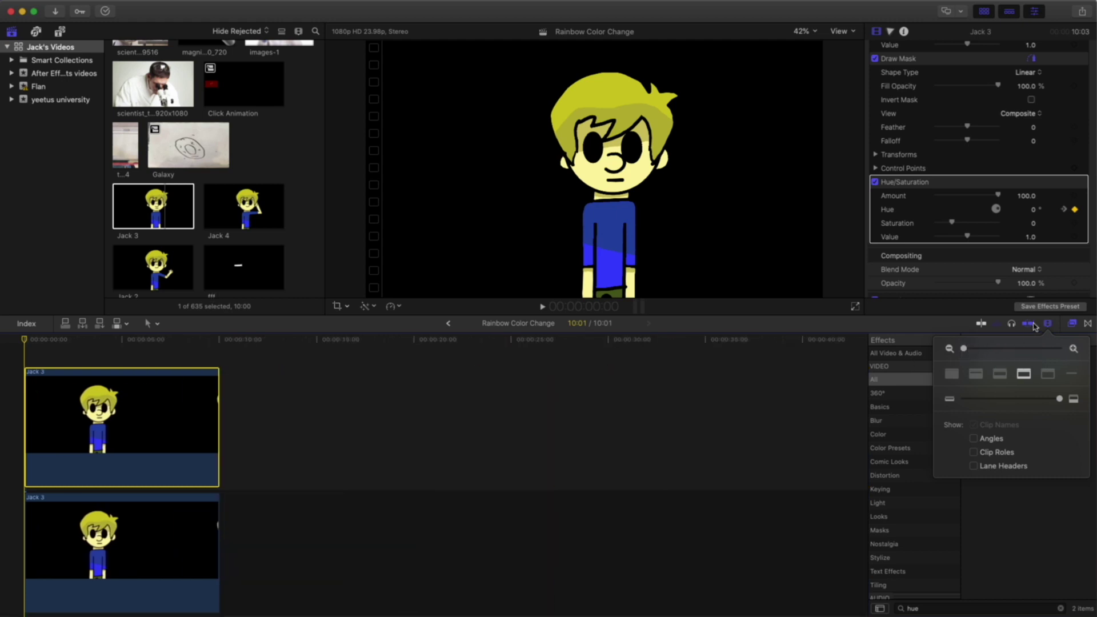
pyautogui.click(1047, 323)
pyautogui.scroll(-2, 34, 457)
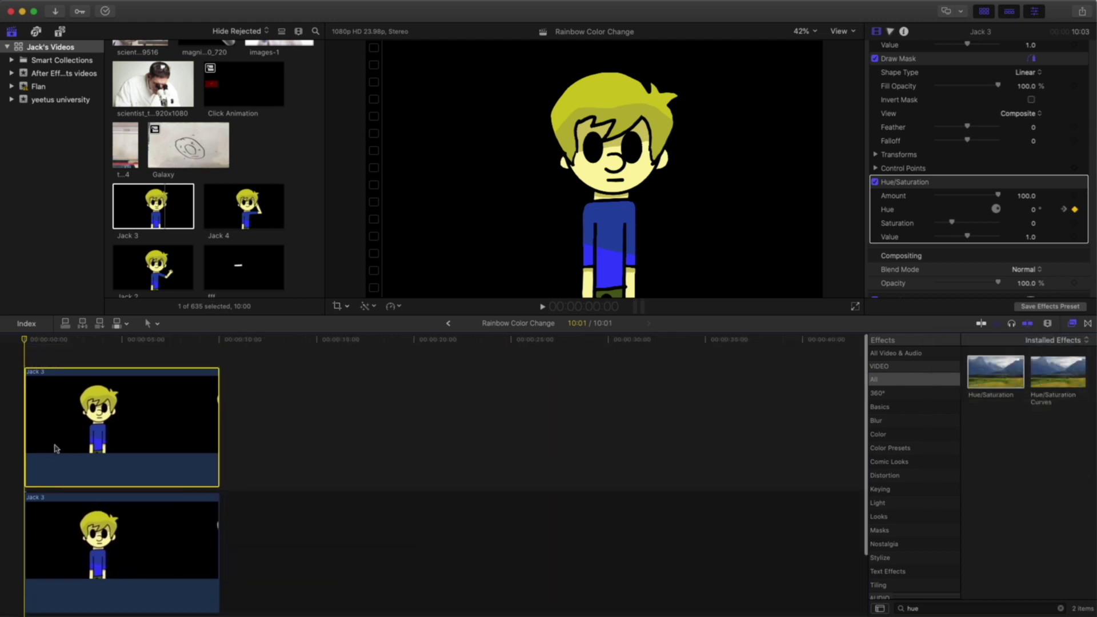
# Step: Play the rainbow shirt preview and return the playhead to the clip start
pyautogui.press('space')
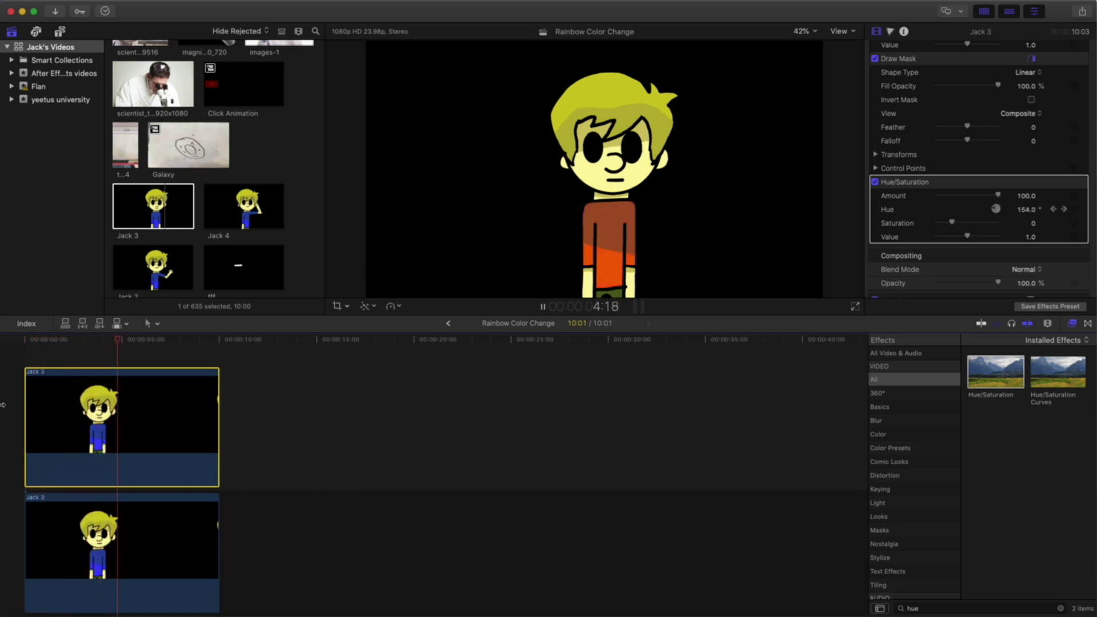
pyautogui.press('space')
pyautogui.moveTo(124, 341); pyautogui.dragTo(24, 341)
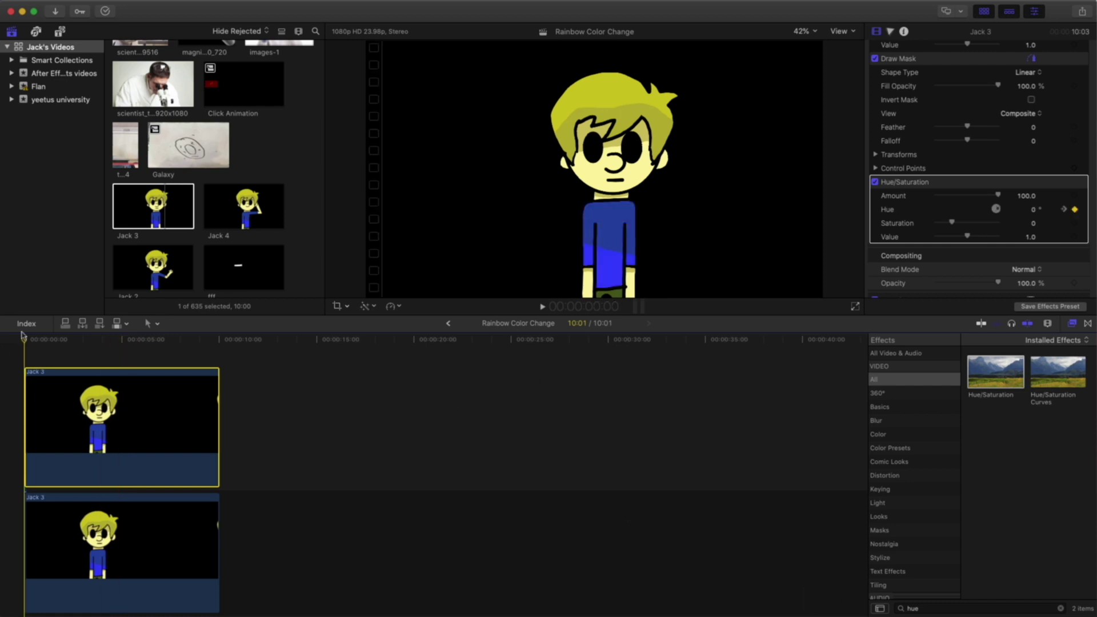